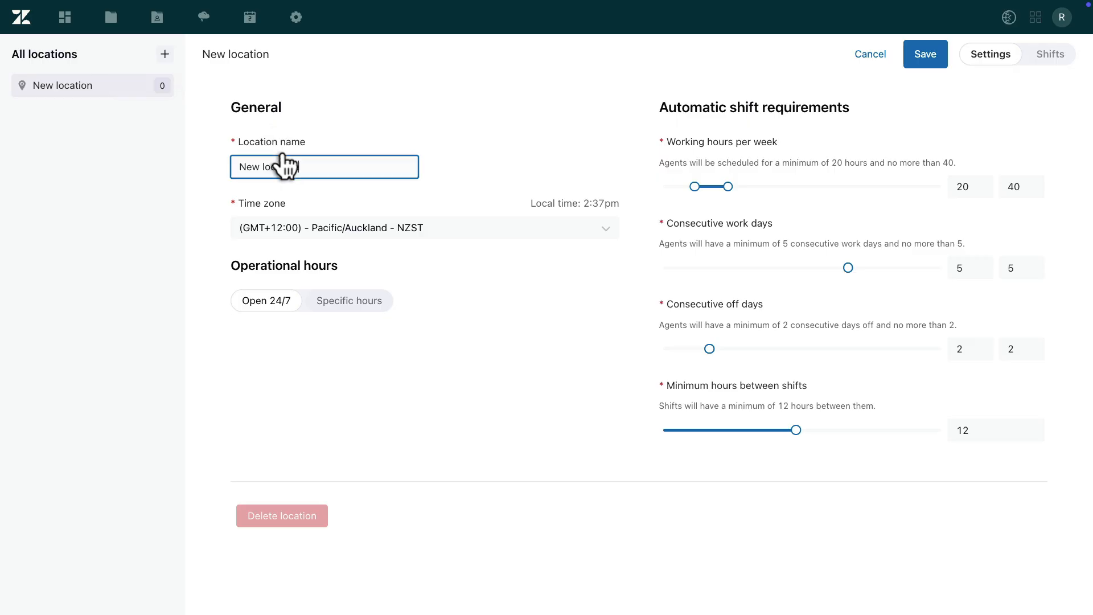
# Name the new location "Lisbon - Full time" and set its time zone to (GMT+01:00) - Europe/Lisbon - WEST.
pyautogui.write('Lisbon - Full time')
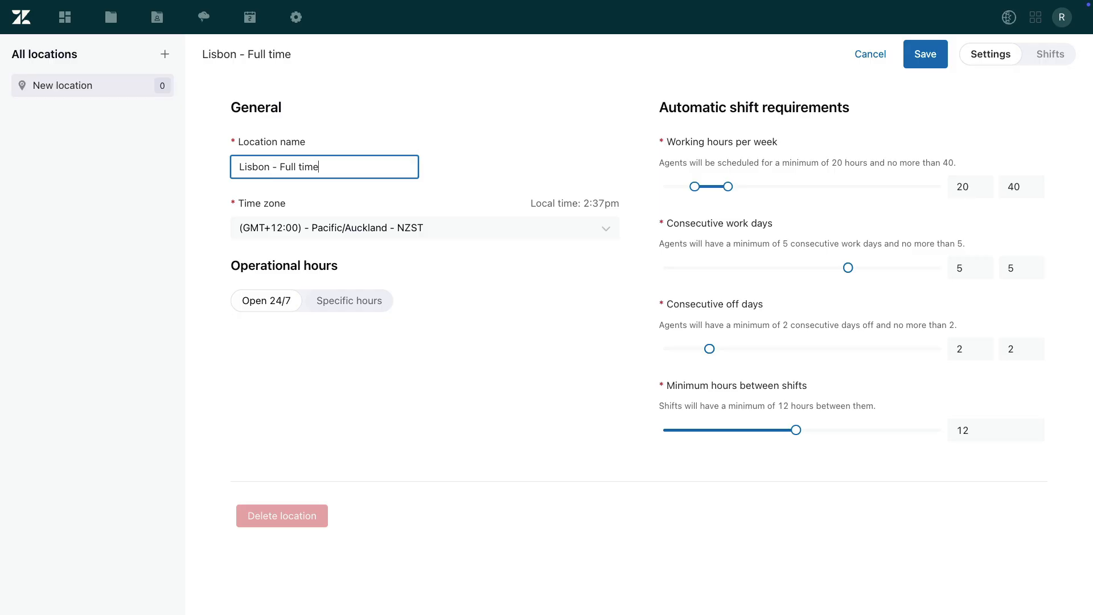
pyautogui.click(607, 229)
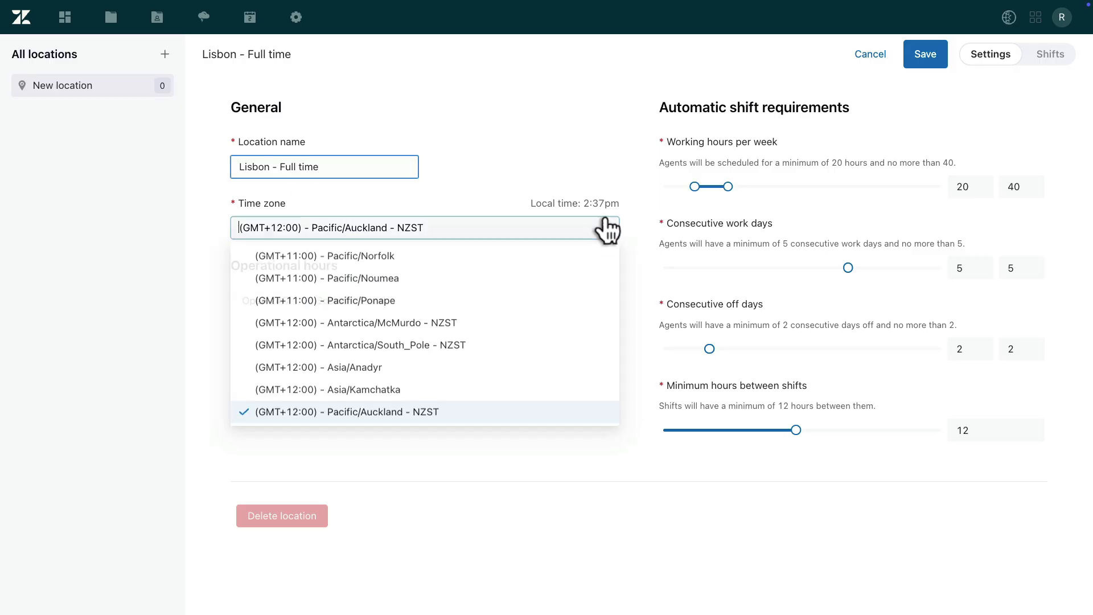
pyautogui.write('lisbon')
pyautogui.press('Return')
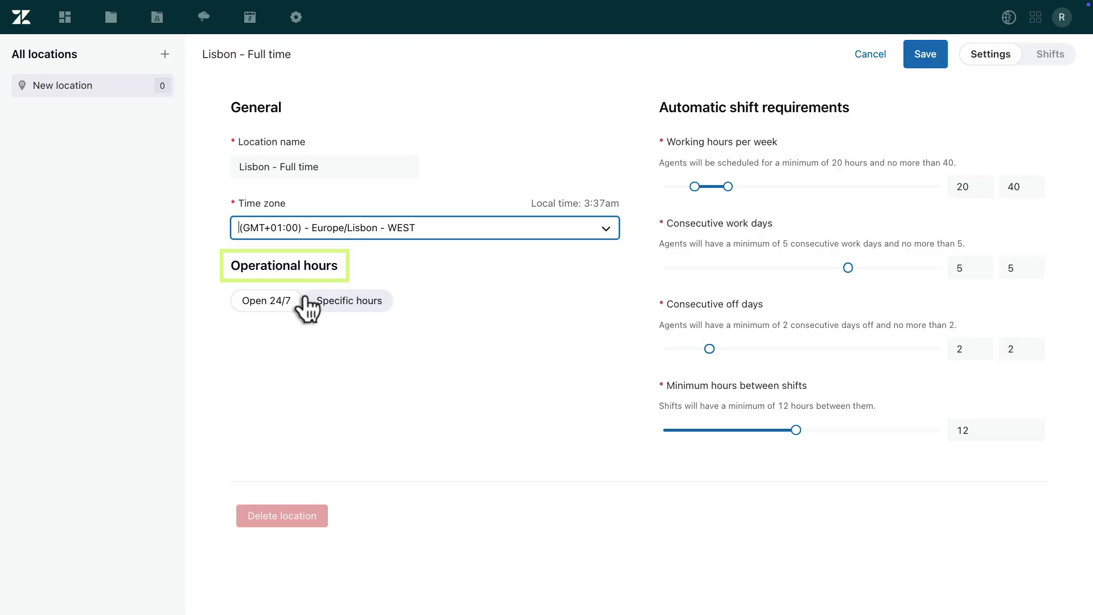
# Set specific operational hours of 8:00am to 11:59pm for Monday through Friday.
pyautogui.click(336, 301)
pyautogui.click(242, 340)
pyautogui.click(242, 369)
pyautogui.click(242, 397)
pyautogui.click(242, 426)
pyautogui.click(242, 454)
pyautogui.click(291, 340)
pyautogui.write('8:00am')
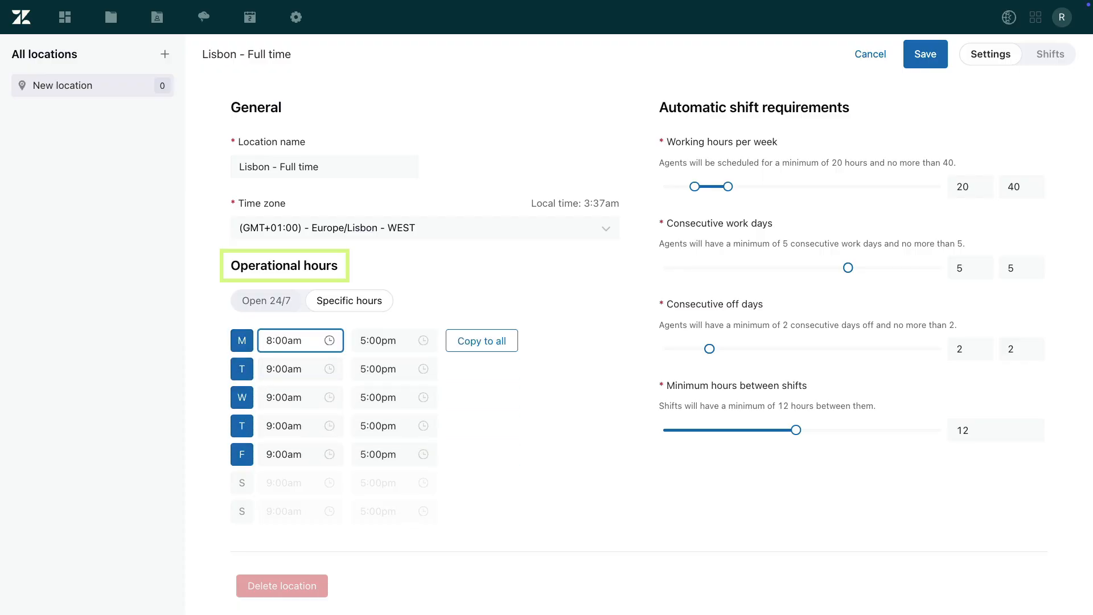
pyautogui.click(393, 340)
pyautogui.write('11:59pm')
pyautogui.click(469, 342)
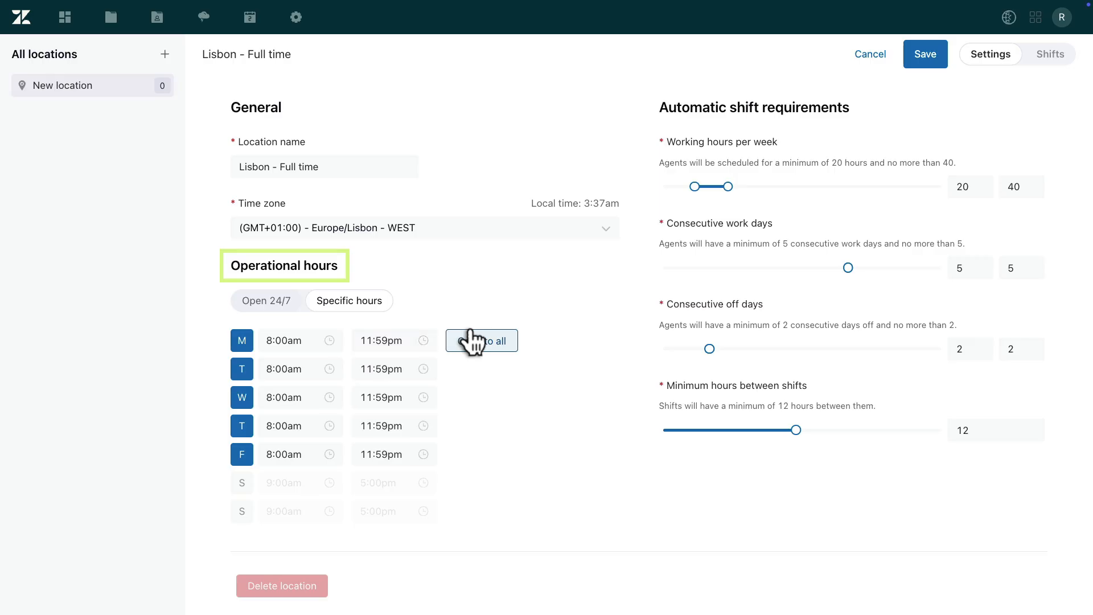
# Set the minimum weekly working hours to 40 and the minimum hours between shifts to 10, and save the location.
pyautogui.moveTo(694, 187)
pyautogui.mouseDown()
pyautogui.moveTo(676, 185)
pyautogui.moveTo(694, 186)
pyautogui.mouseUp()
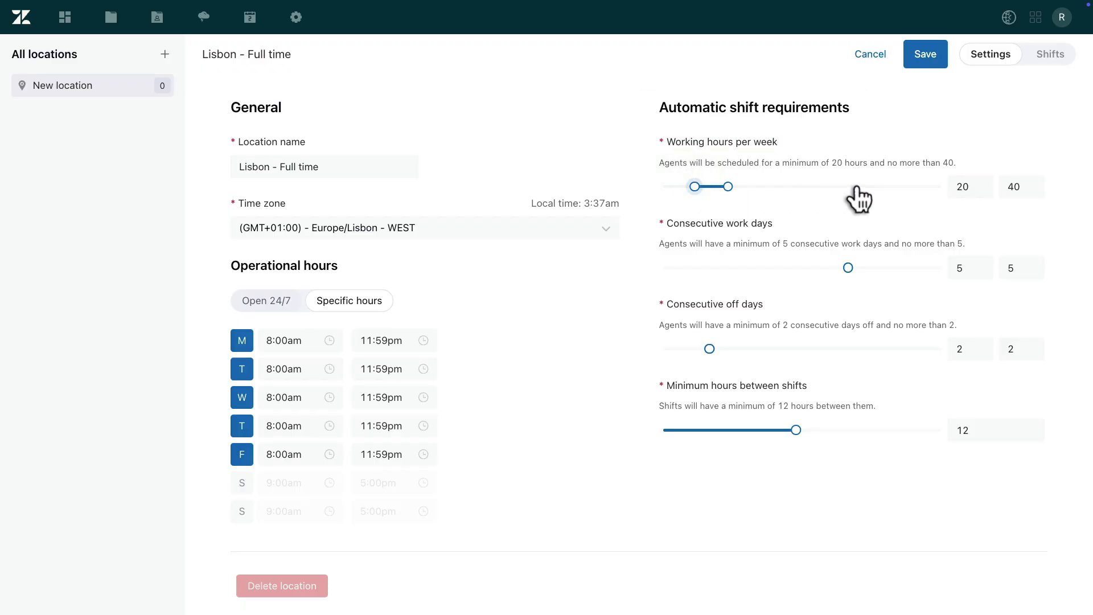
pyautogui.doubleClick(961, 186)
pyautogui.write('40')
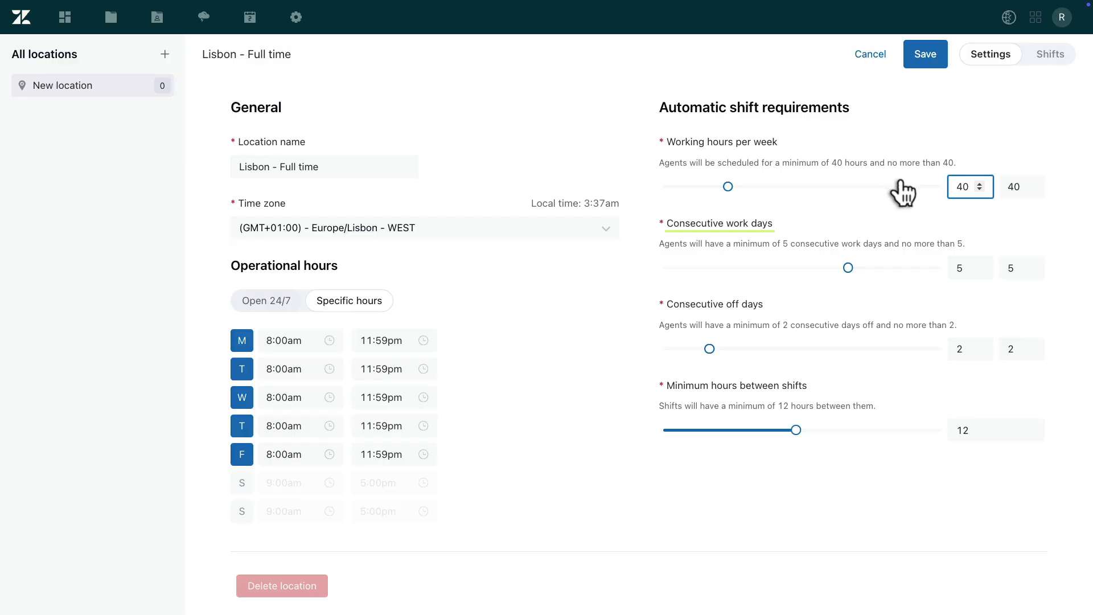
pyautogui.click(862, 195)
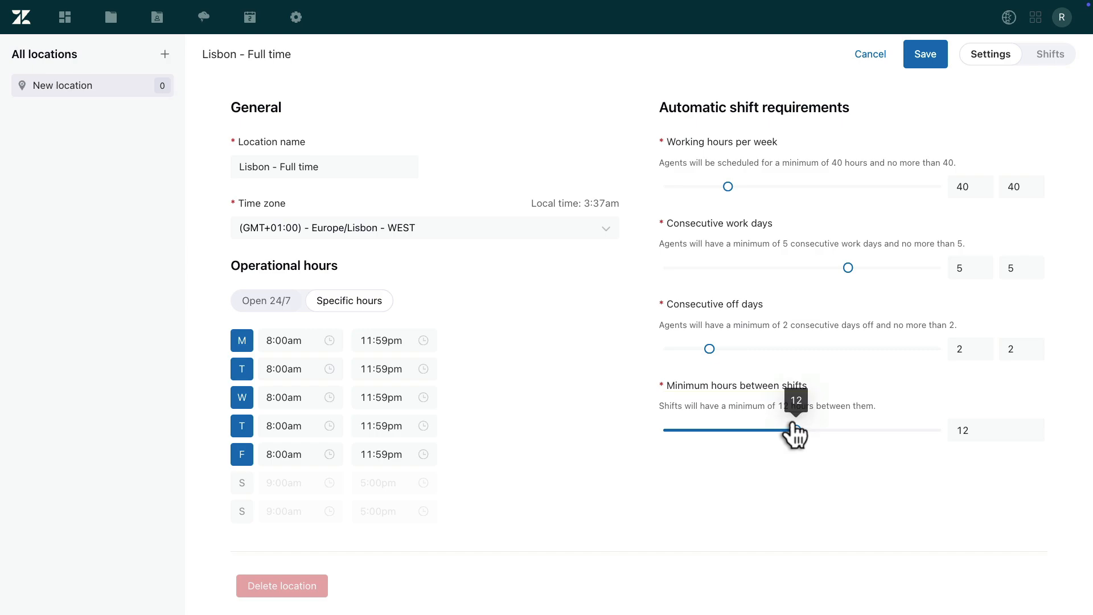
pyautogui.moveTo(794, 430); pyautogui.dragTo(763, 456)
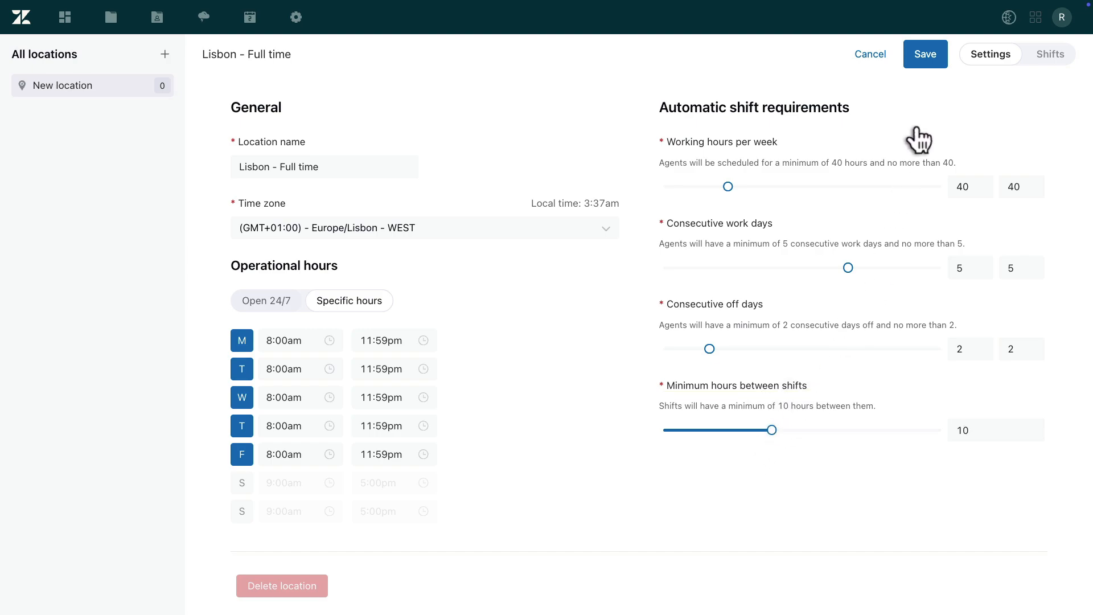
pyautogui.click(925, 53)
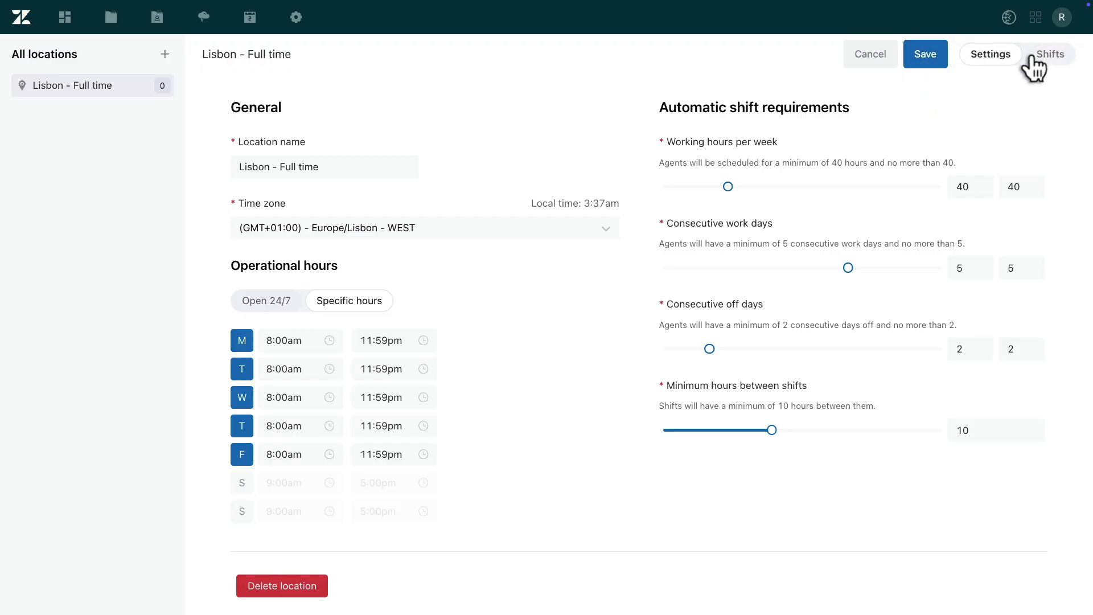
# Add an automatic shift named "Support (Tier 1)" to the Lisbon - Full time location.
pyautogui.click(1044, 53)
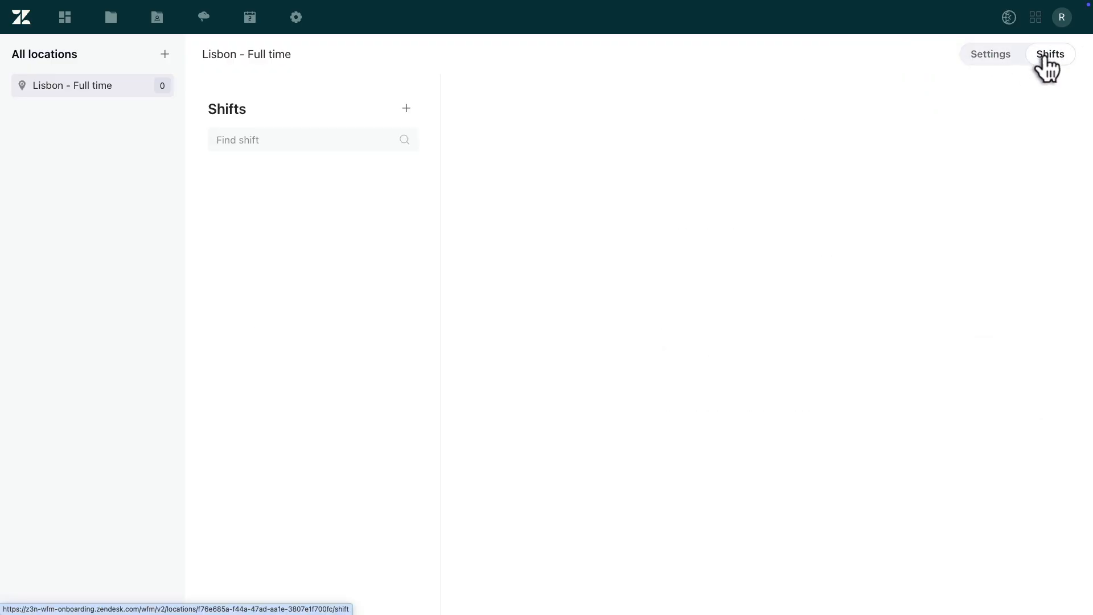
pyautogui.click(401, 108)
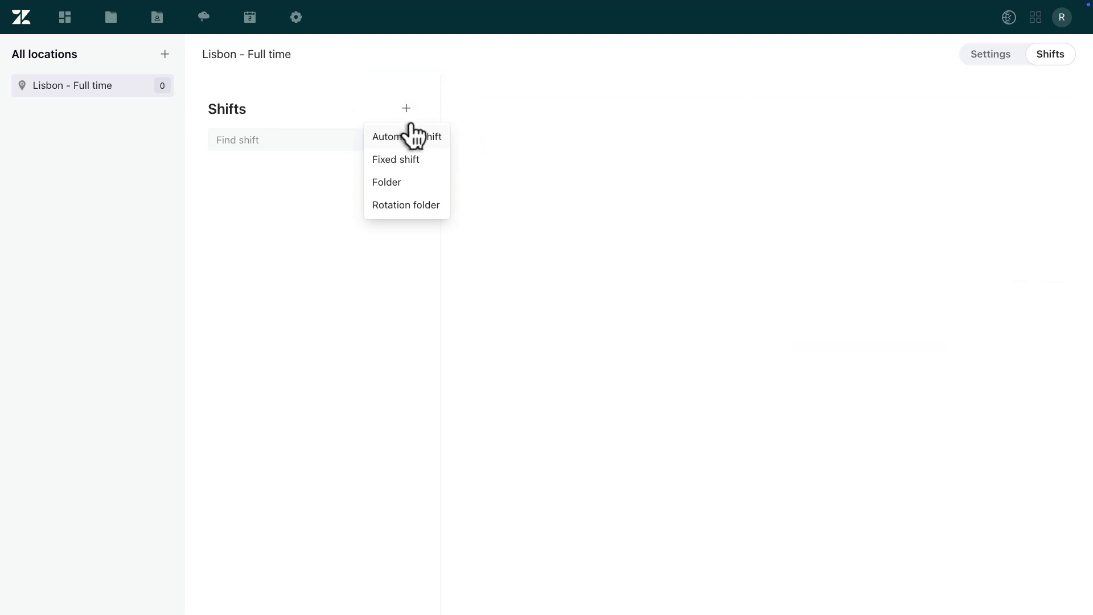
pyautogui.click(414, 137)
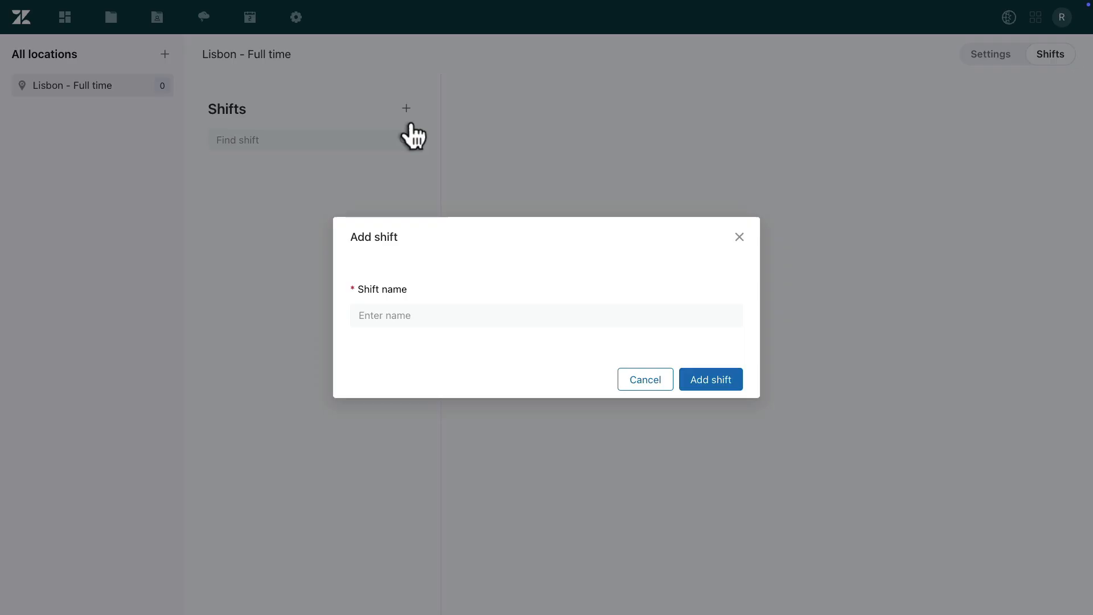
pyautogui.click(407, 314)
pyautogui.write('Support (Tier 1)')
pyautogui.click(699, 373)
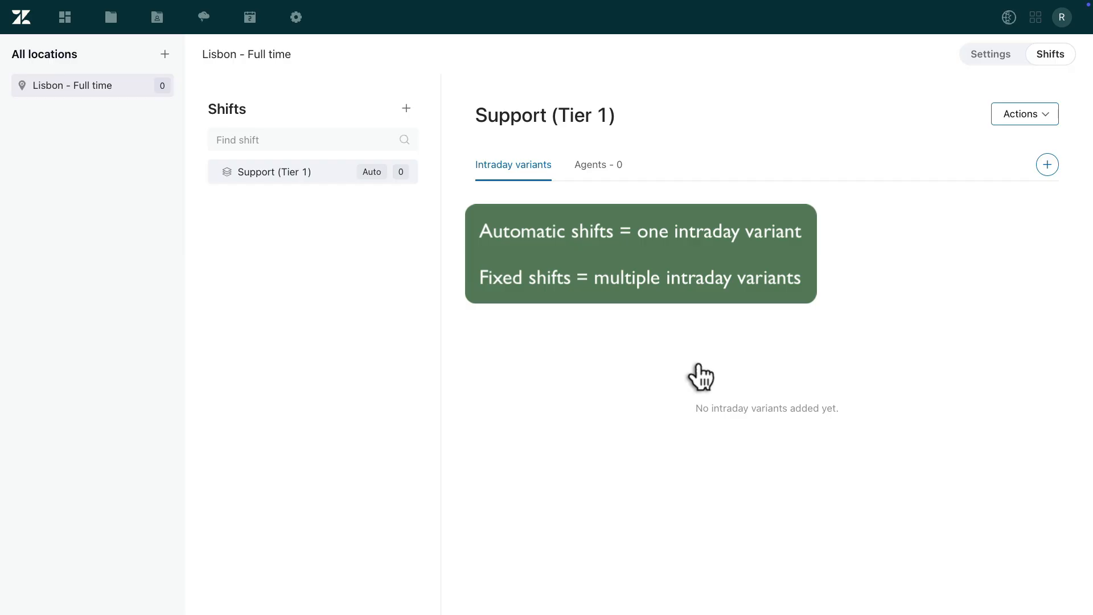
# Create an intraday variant for the Support (Tier 1) shift and name it "Standard Support".
pyautogui.click(1046, 166)
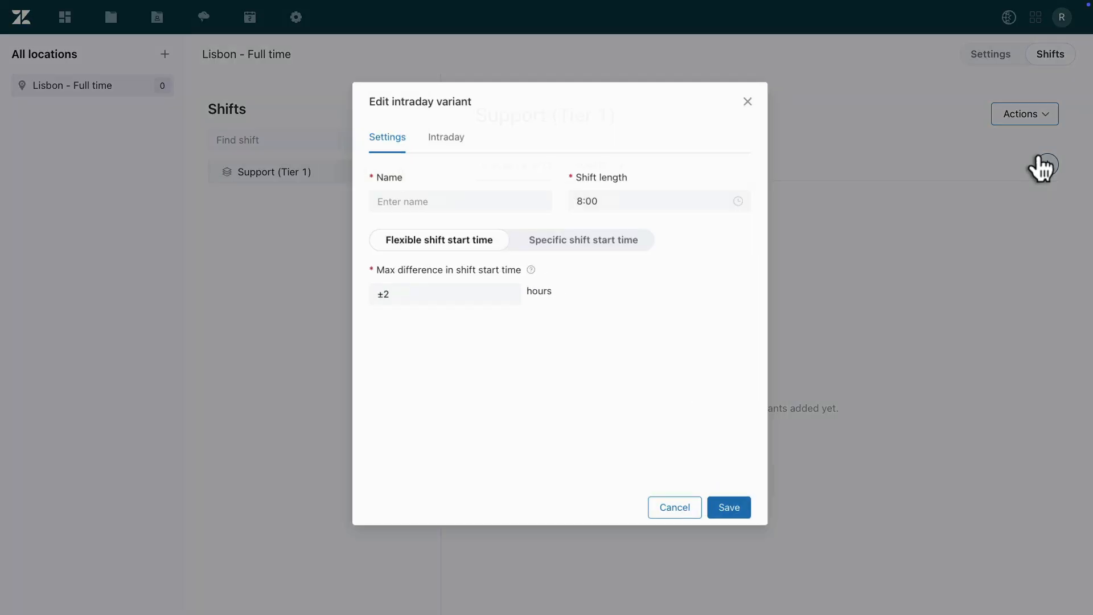
pyautogui.click(365, 206)
pyautogui.write('Standard Support')
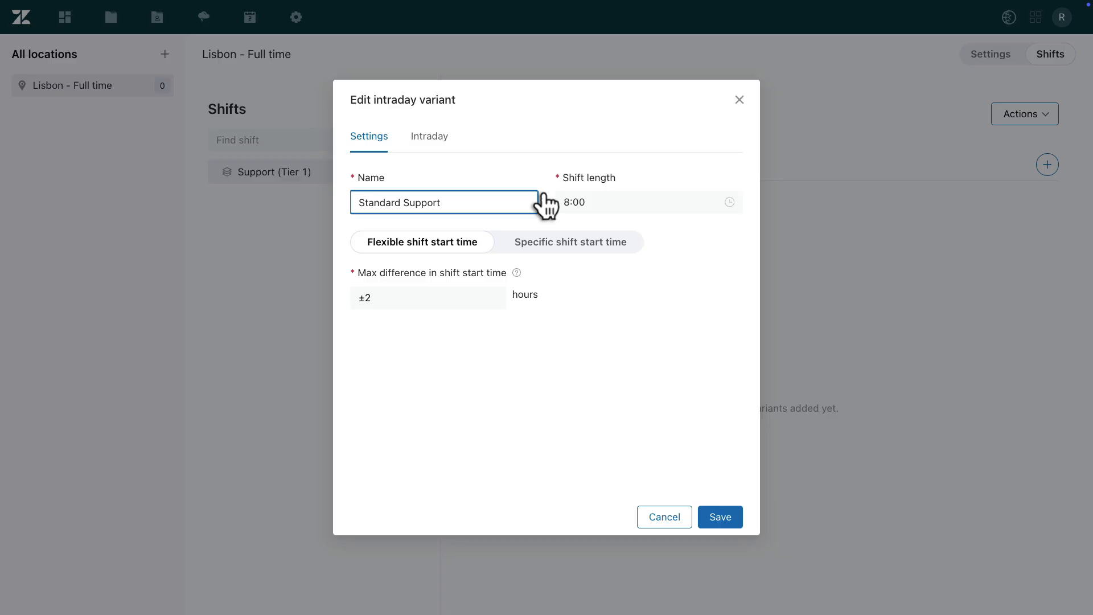
# Give the variant specific shift start times of 8:00am and 4:00pm.
pyautogui.moveTo(517, 272)
pyautogui.click(538, 248)
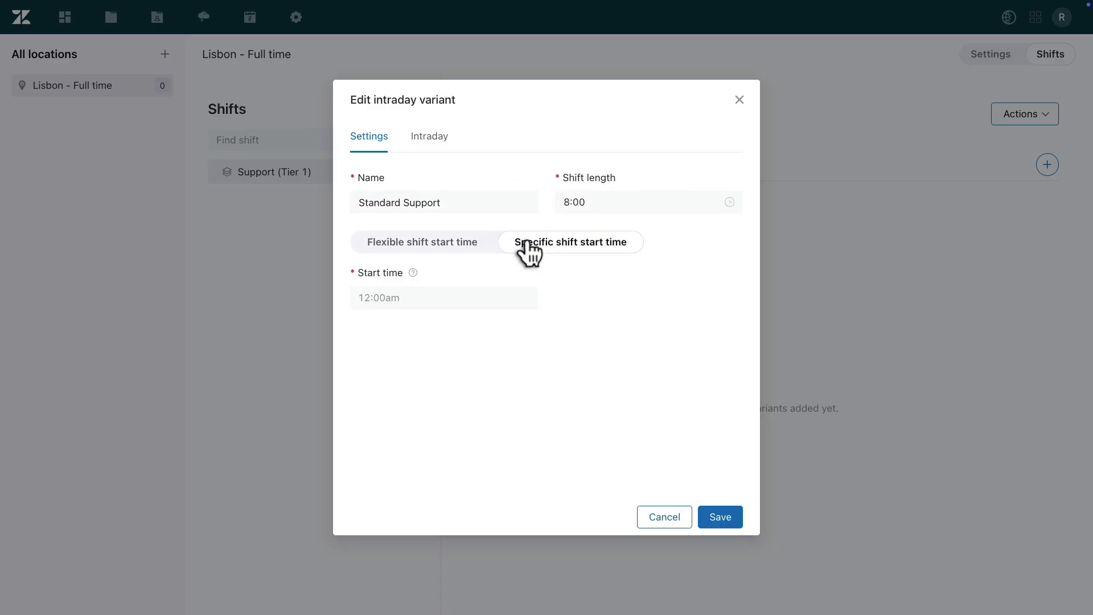
pyautogui.click(407, 290)
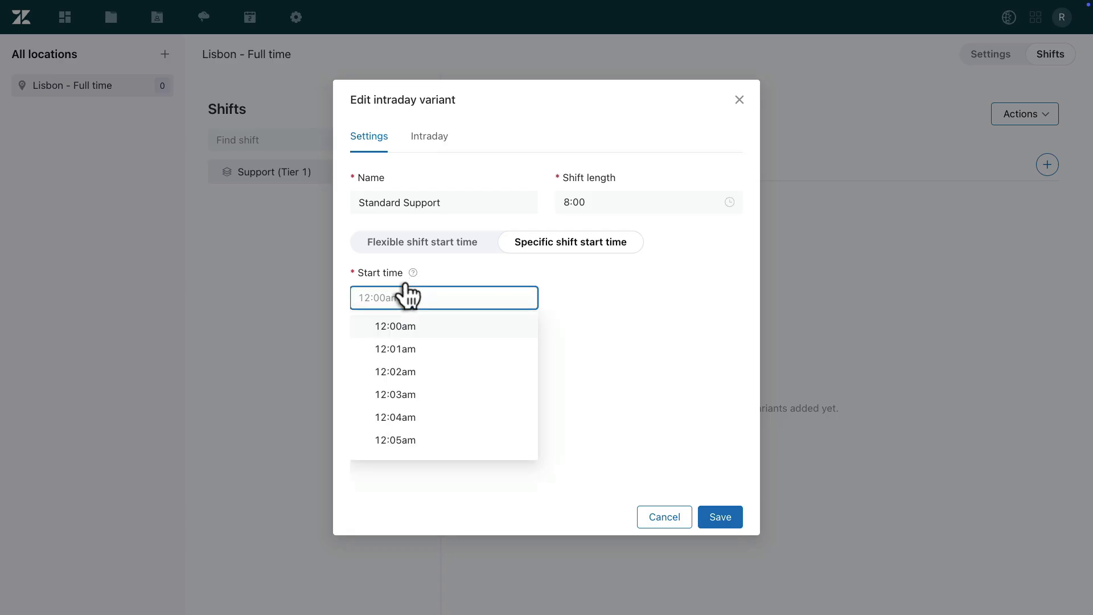
pyautogui.write('8:0')
pyautogui.press('Return')
pyautogui.write('4:00')
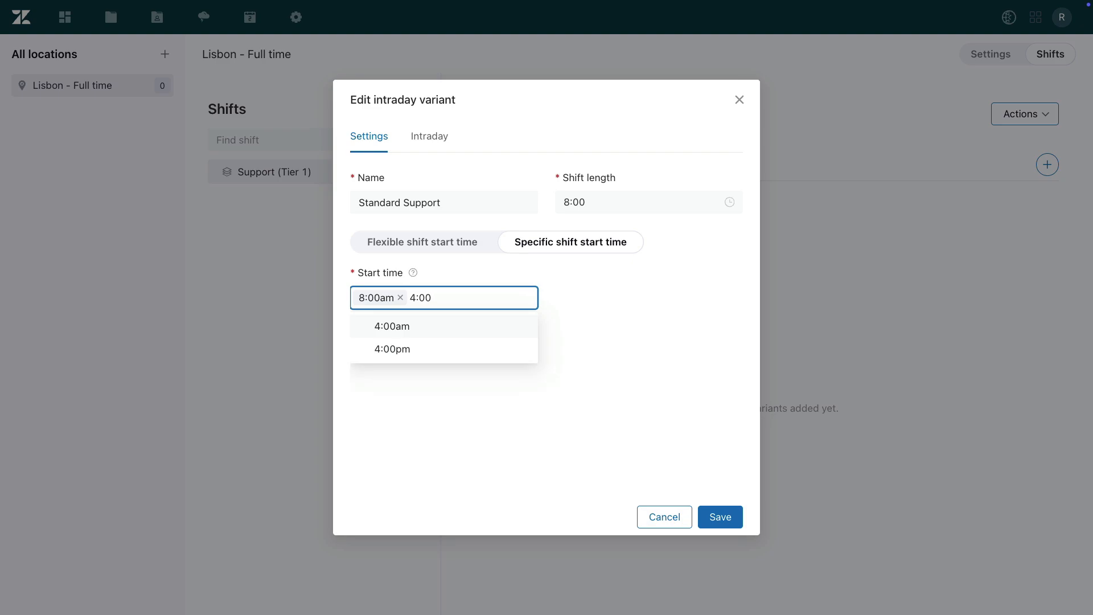
pyautogui.press('Down')
pyautogui.press('Return')
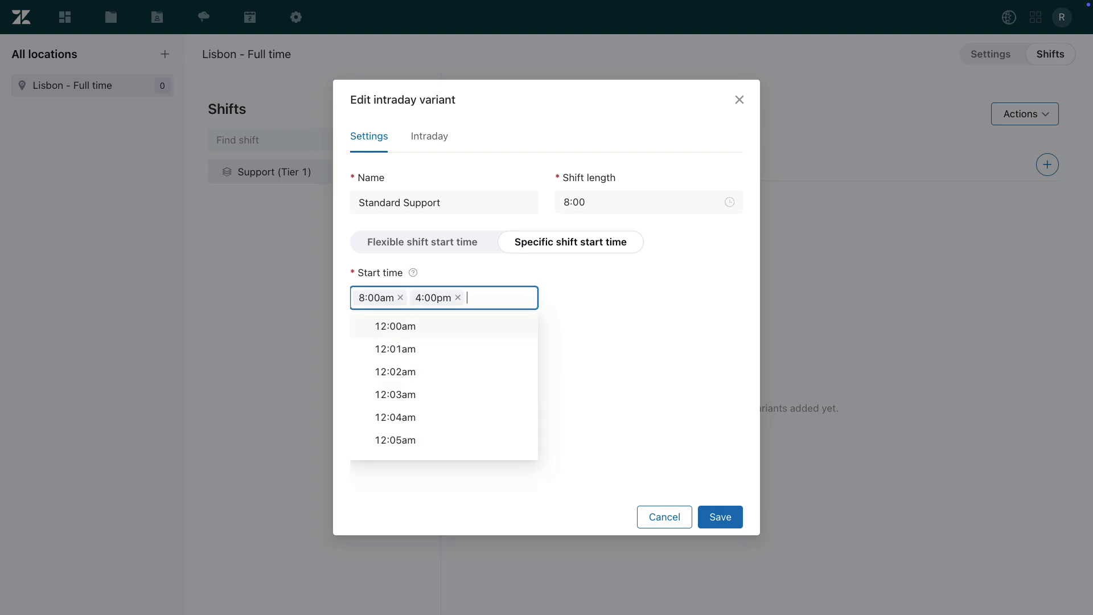
pyautogui.click(601, 305)
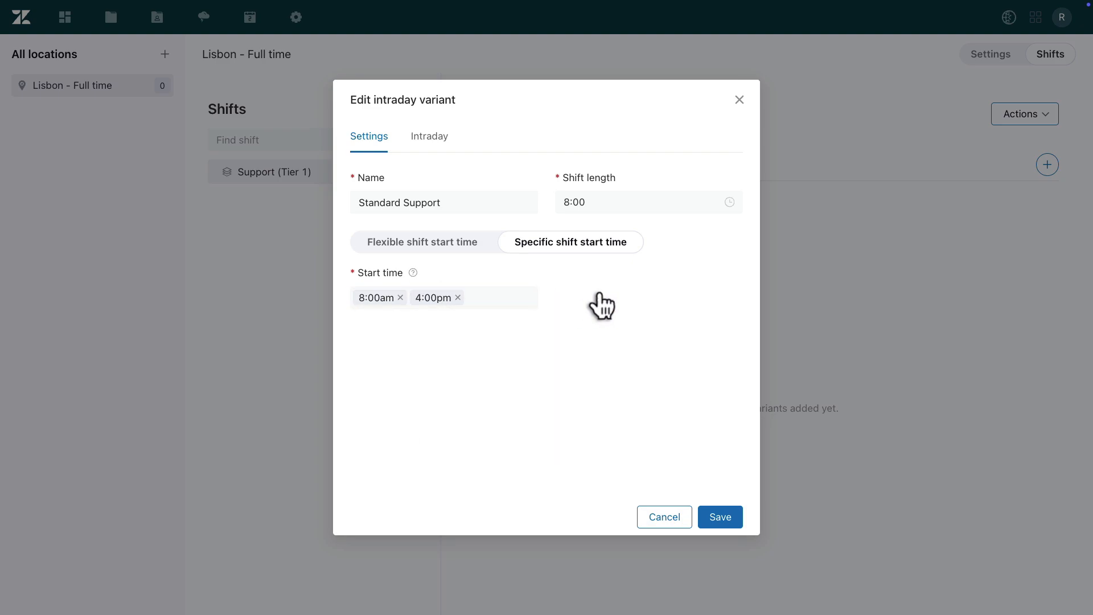
# Add a Lunch Break task to the variant's intraday layout that can occur between shift hours 3:00 and 5:00.
pyautogui.click(440, 138)
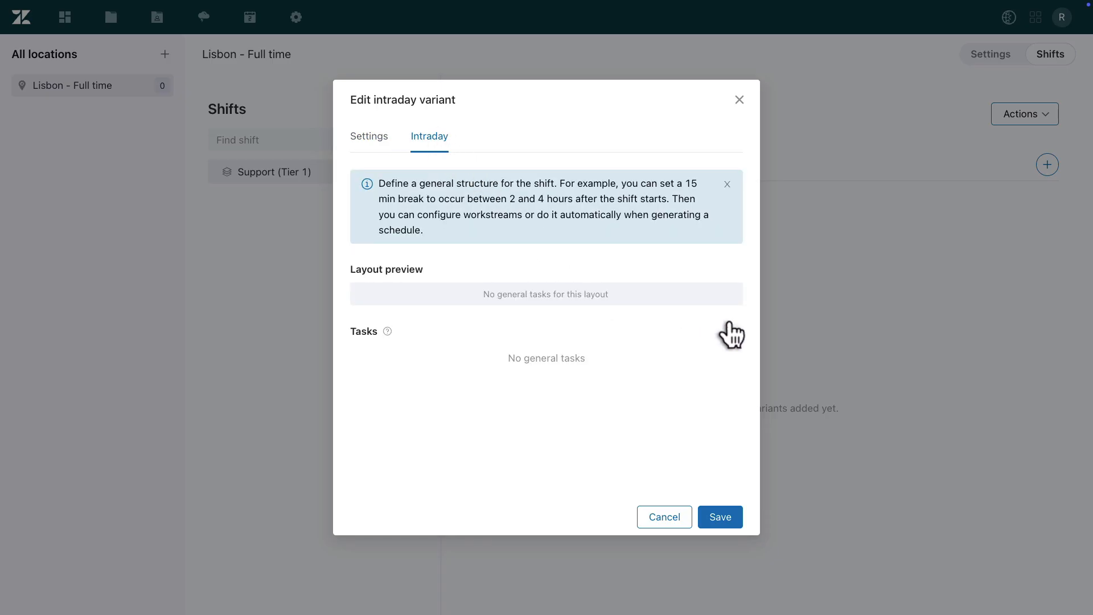
pyautogui.click(734, 331)
pyautogui.scroll(-2, 556, 361)
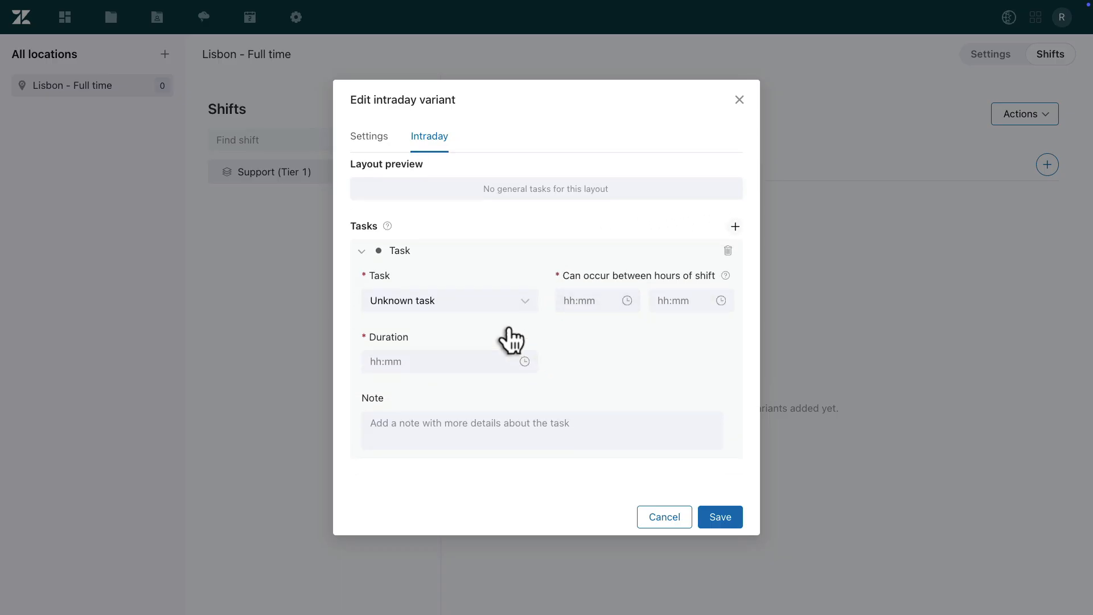
pyautogui.click(476, 303)
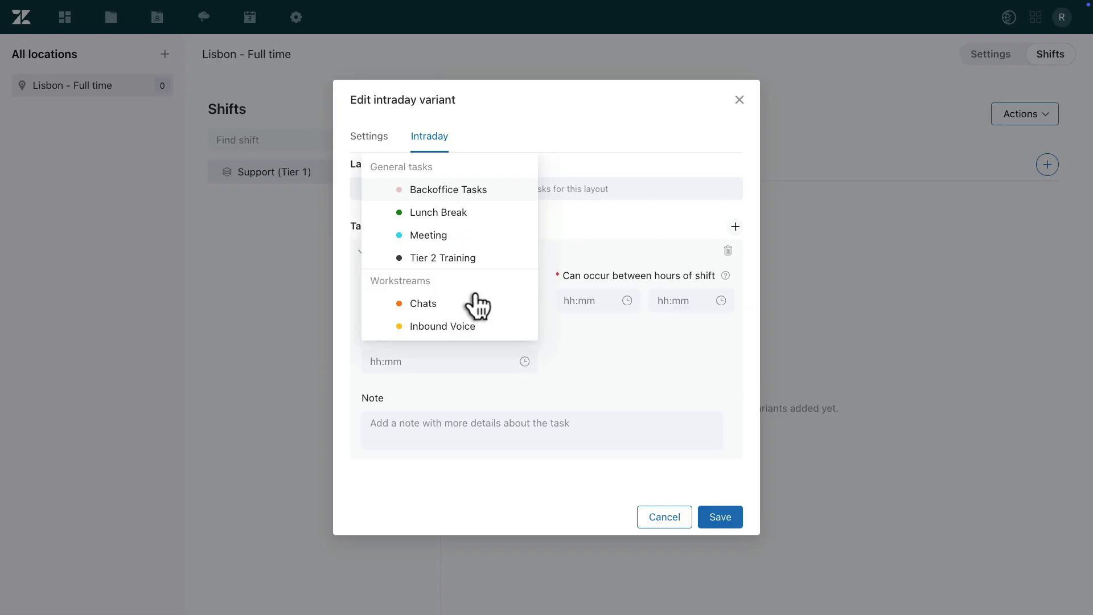
pyautogui.click(452, 214)
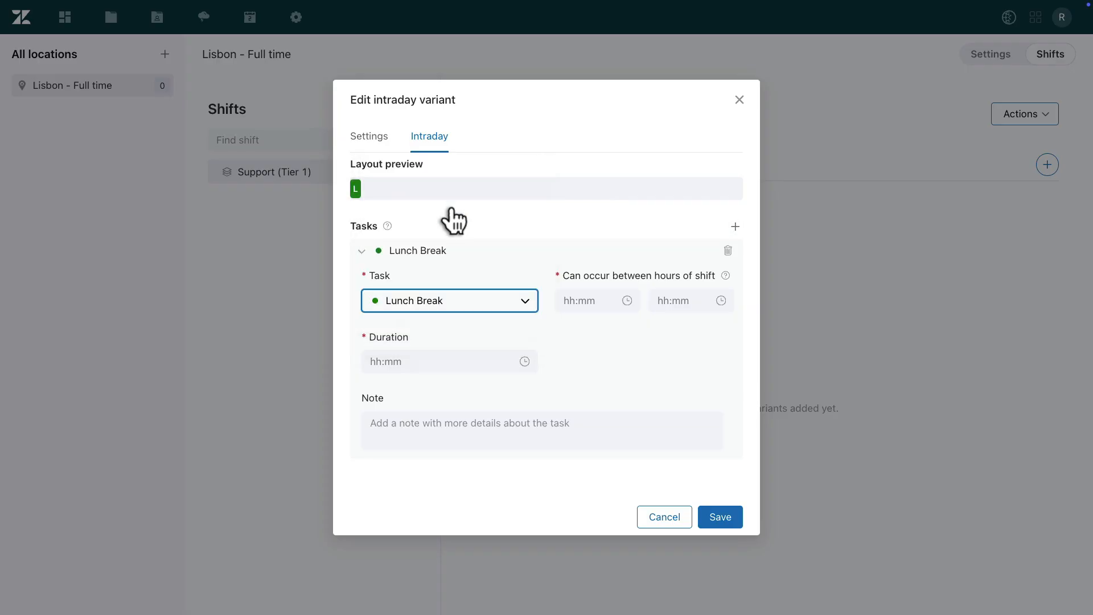
pyautogui.click(578, 299)
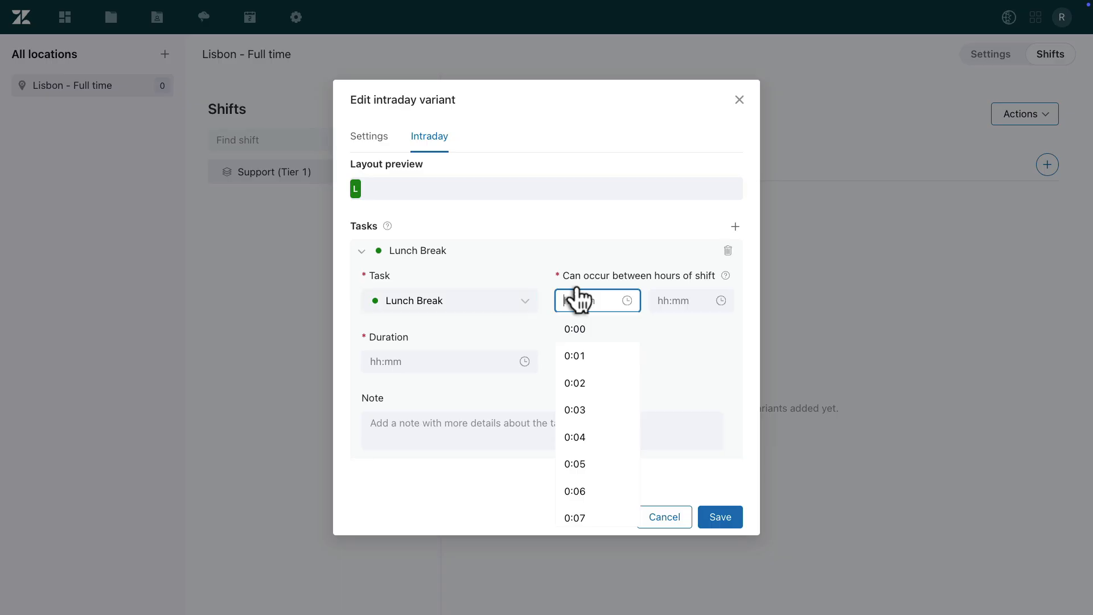
pyautogui.write('3:00')
pyautogui.press('Return')
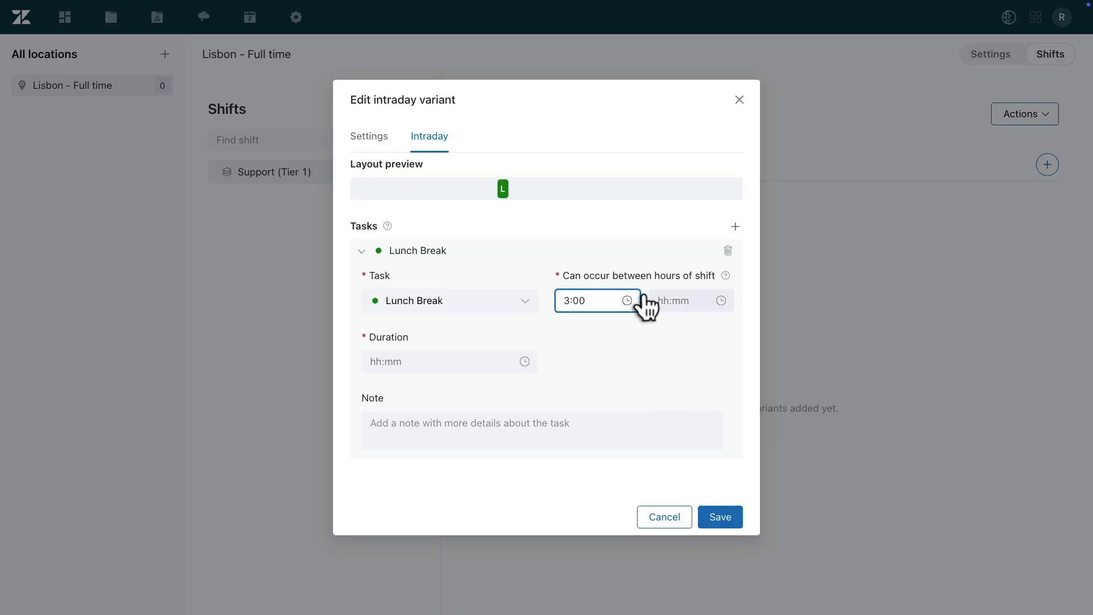
pyautogui.click(660, 301)
pyautogui.write('5:00')
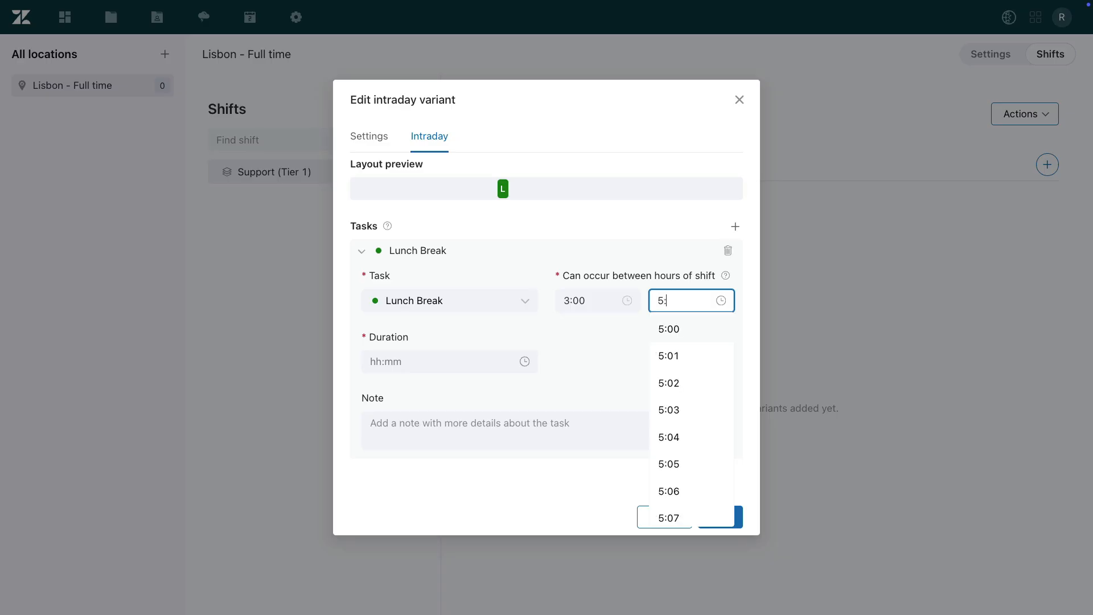
pyautogui.press('Return')
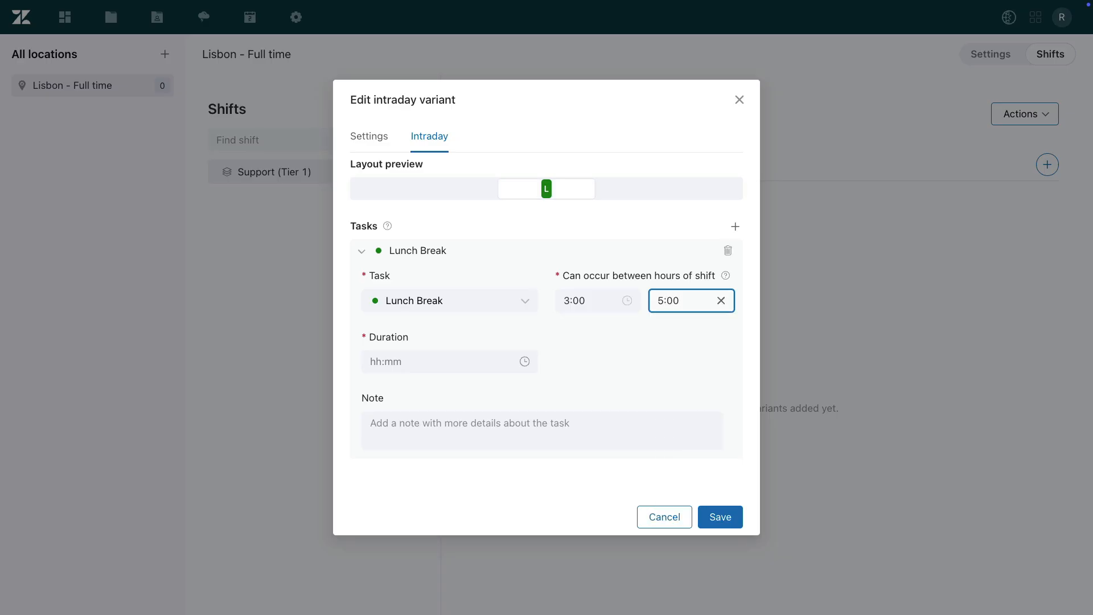
# Set the Lunch Break duration to 1:00 and add the note "Enjoy your meal!".
pyautogui.click(447, 360)
pyautogui.write('1:00')
pyautogui.press('Return')
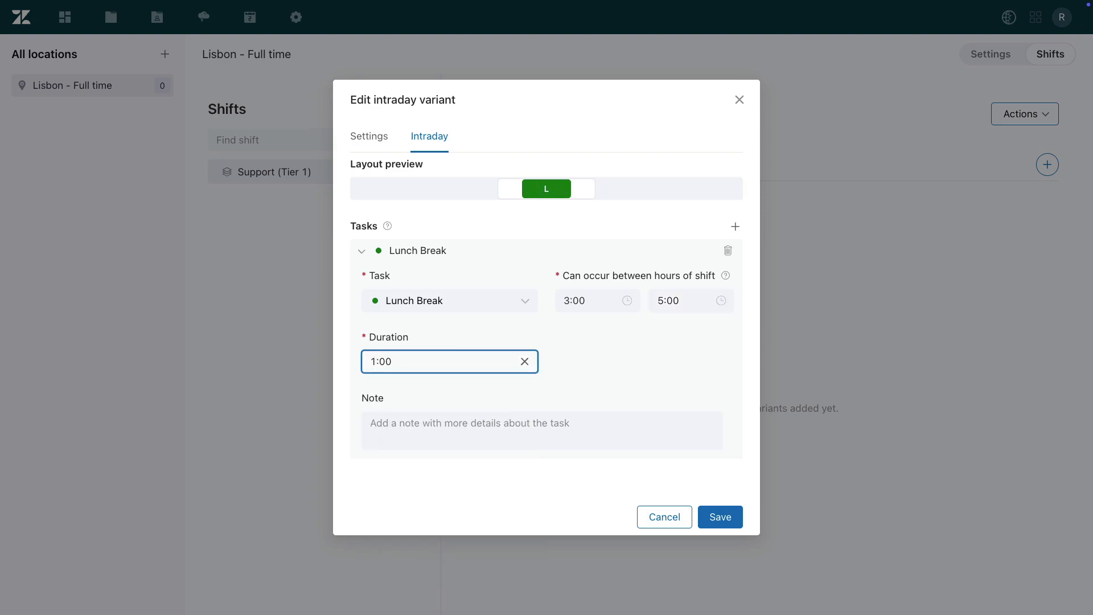
pyautogui.click(442, 422)
pyautogui.write('Enjoy your meal!')
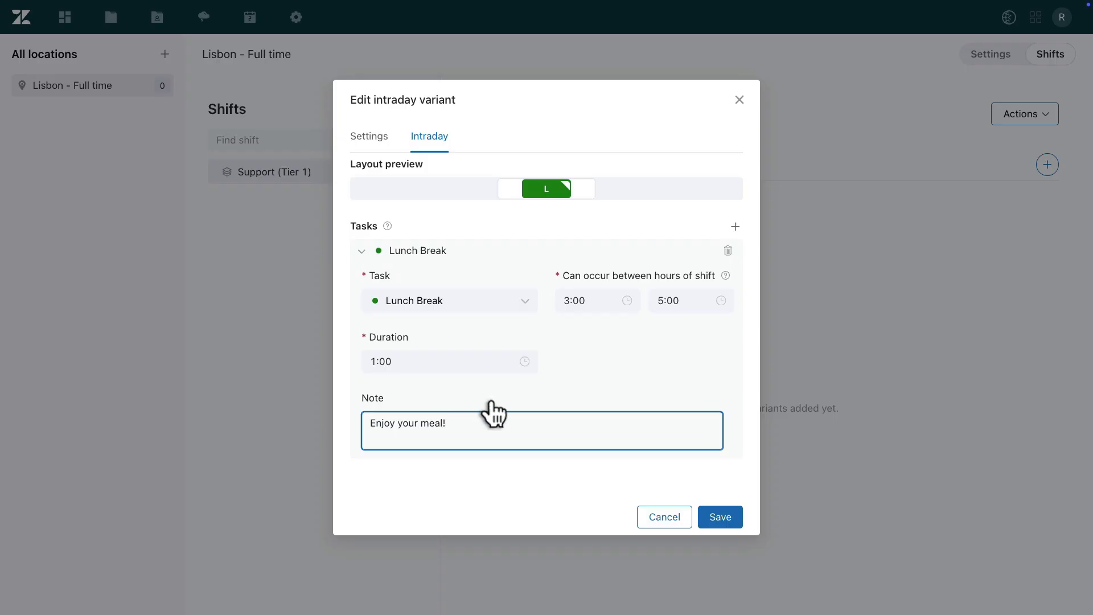
# Add a Backoffice Tasks entry lasting 0:30 between shift hours 7:30 and 8:00.
pyautogui.scroll(2, 624, 444)
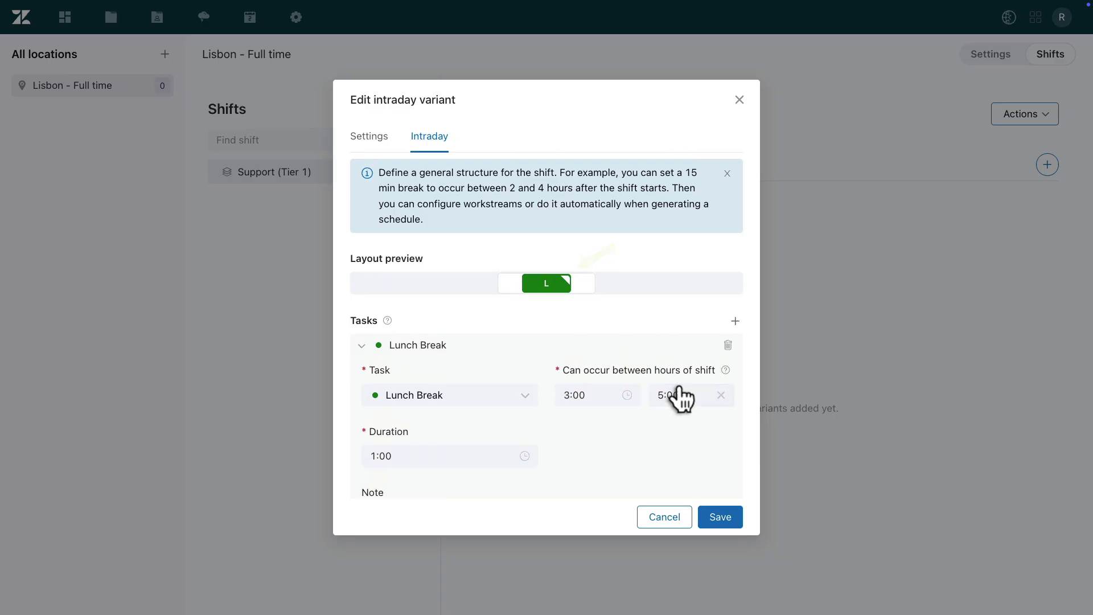
pyautogui.click(735, 320)
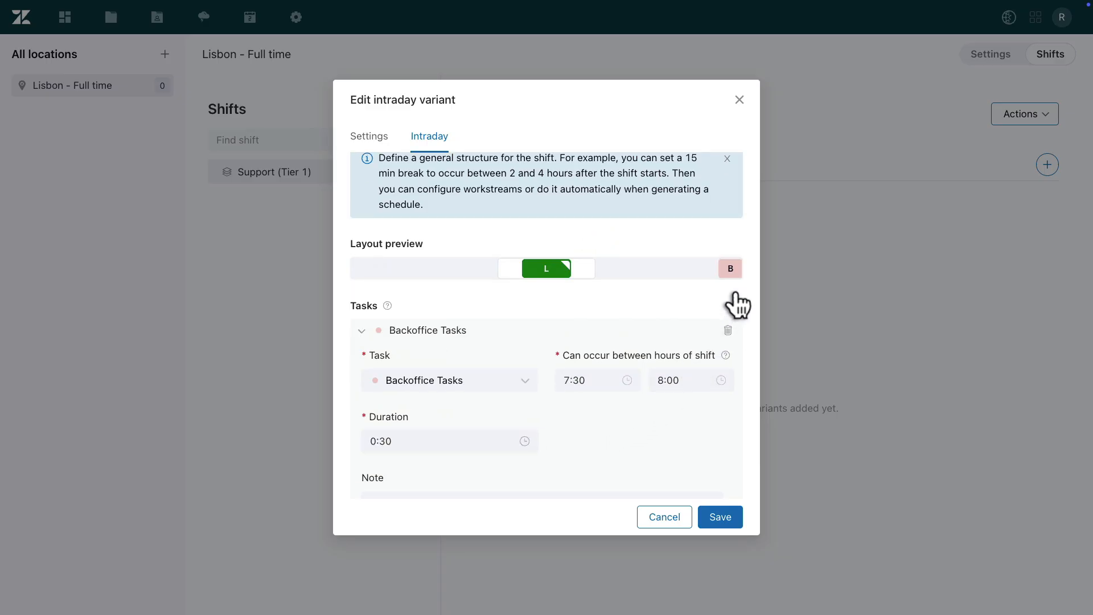
pyautogui.click(735, 305)
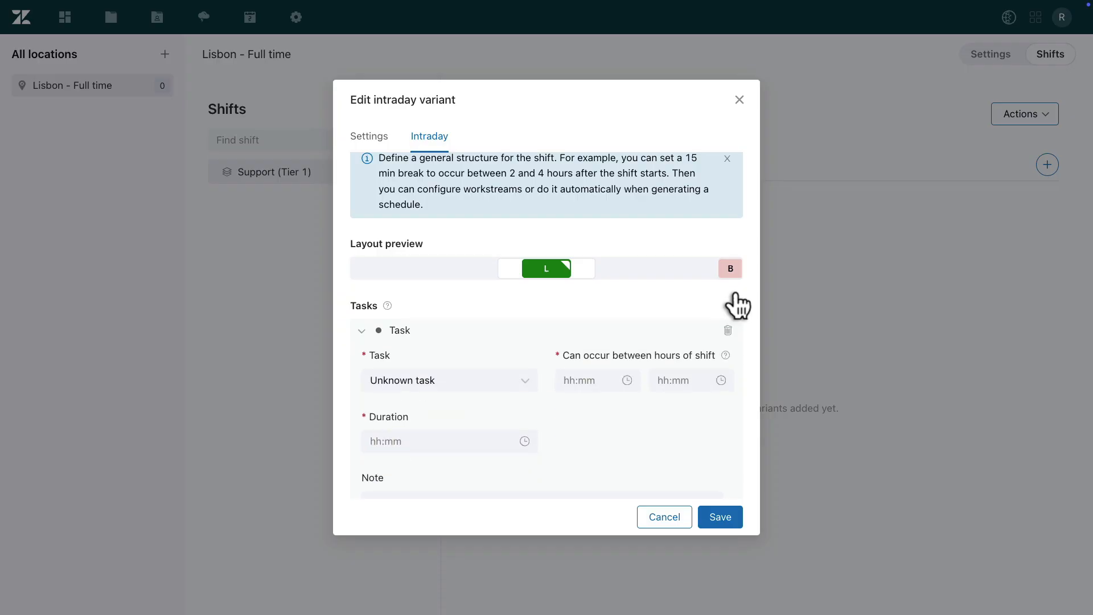
pyautogui.click(518, 379)
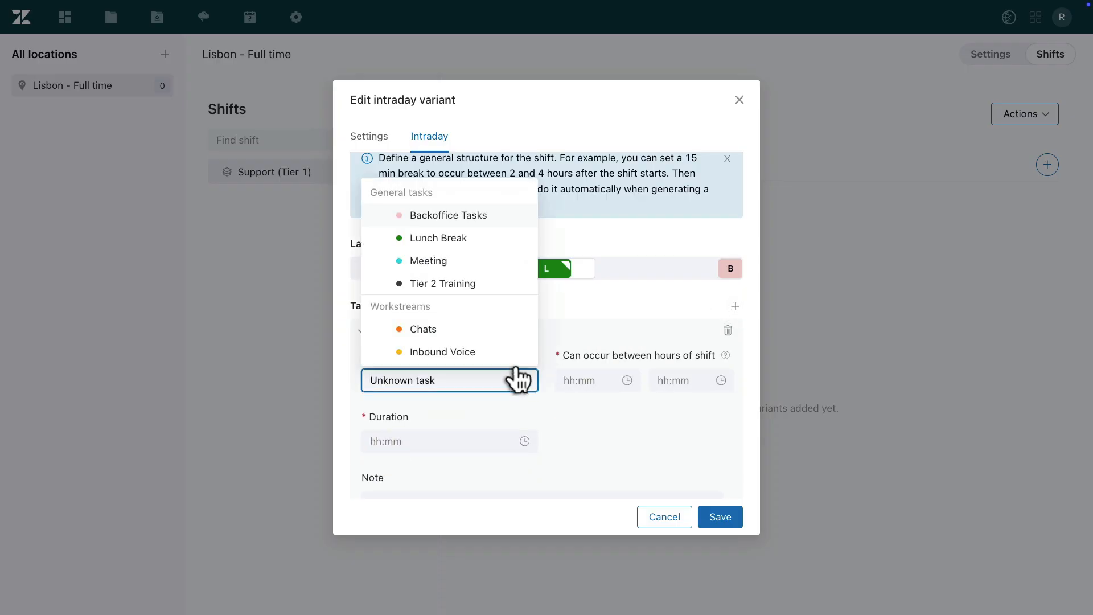
pyautogui.scroll(-2, 514, 348)
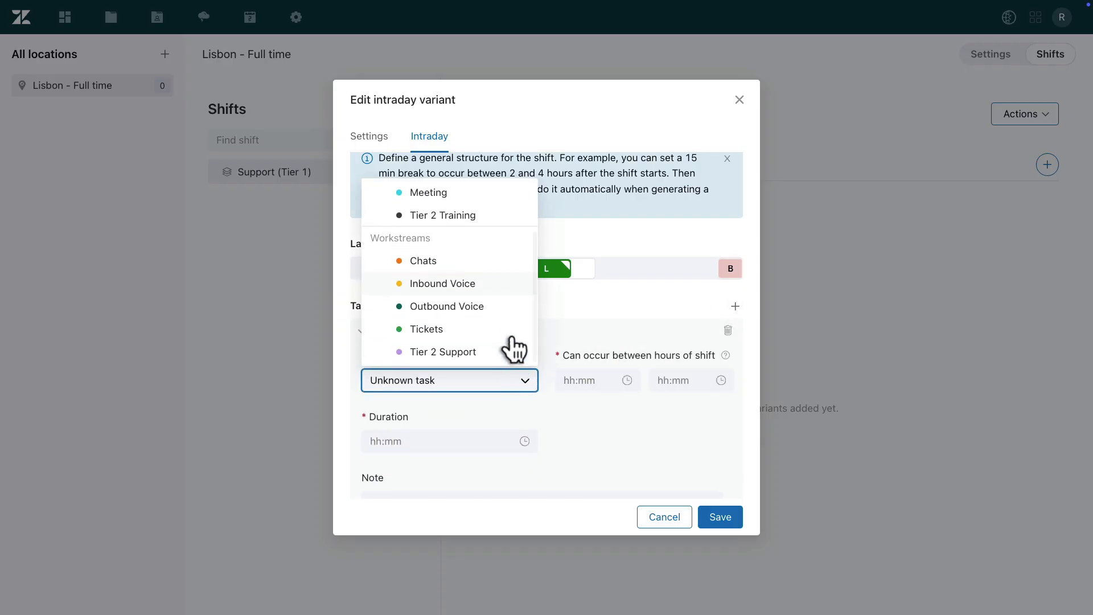
pyautogui.click(488, 325)
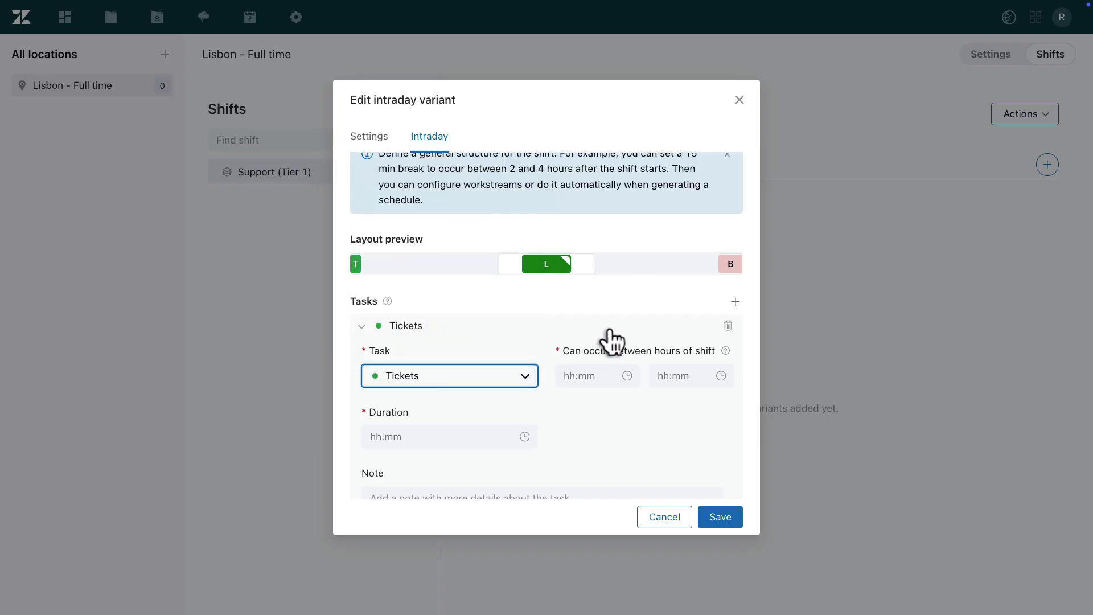
pyautogui.click(727, 325)
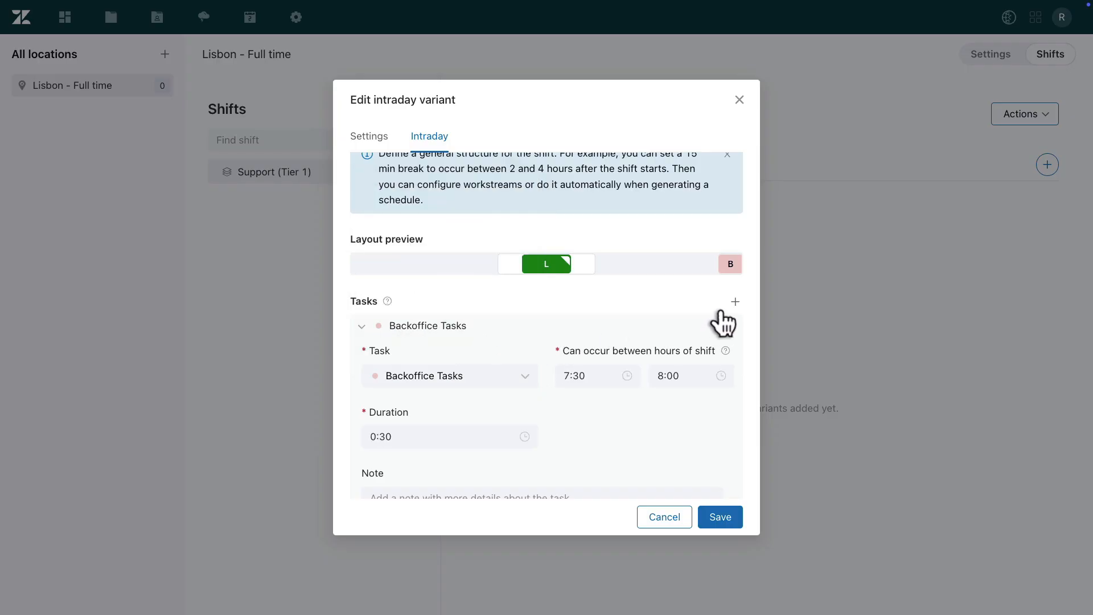
# Save the intraday variant and assign every agent in the Support group to the Support (Tier 1) shift.
pyautogui.click(713, 520)
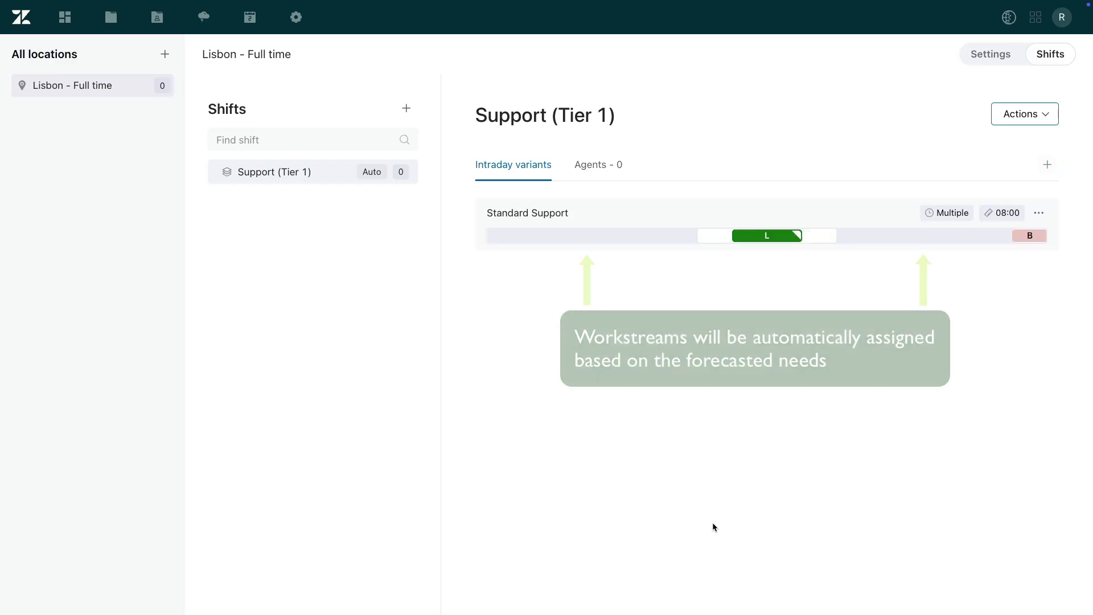
pyautogui.click(592, 165)
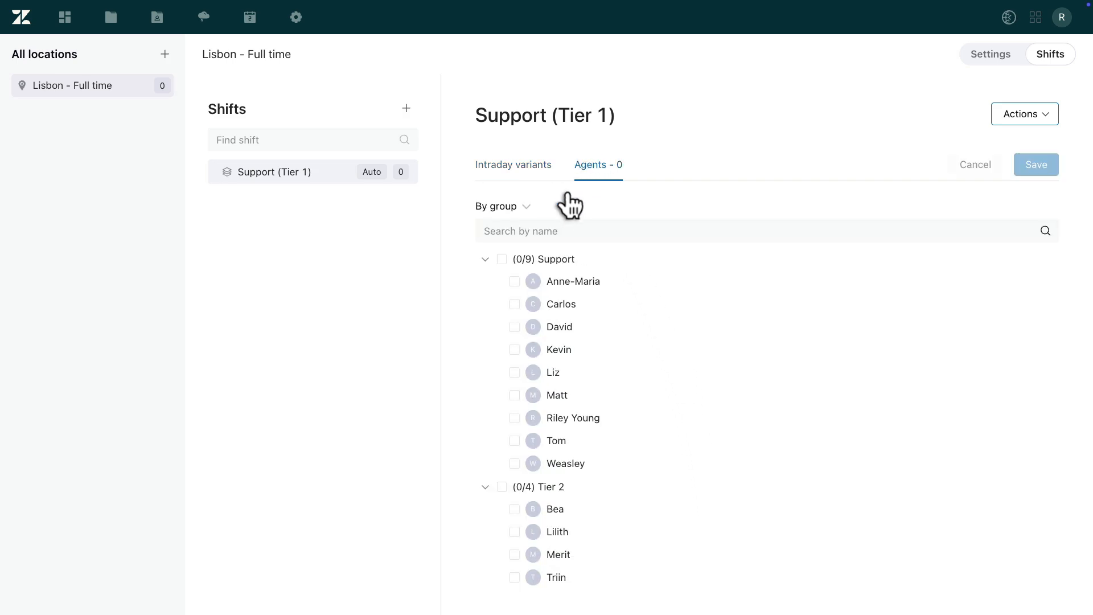
pyautogui.click(502, 259)
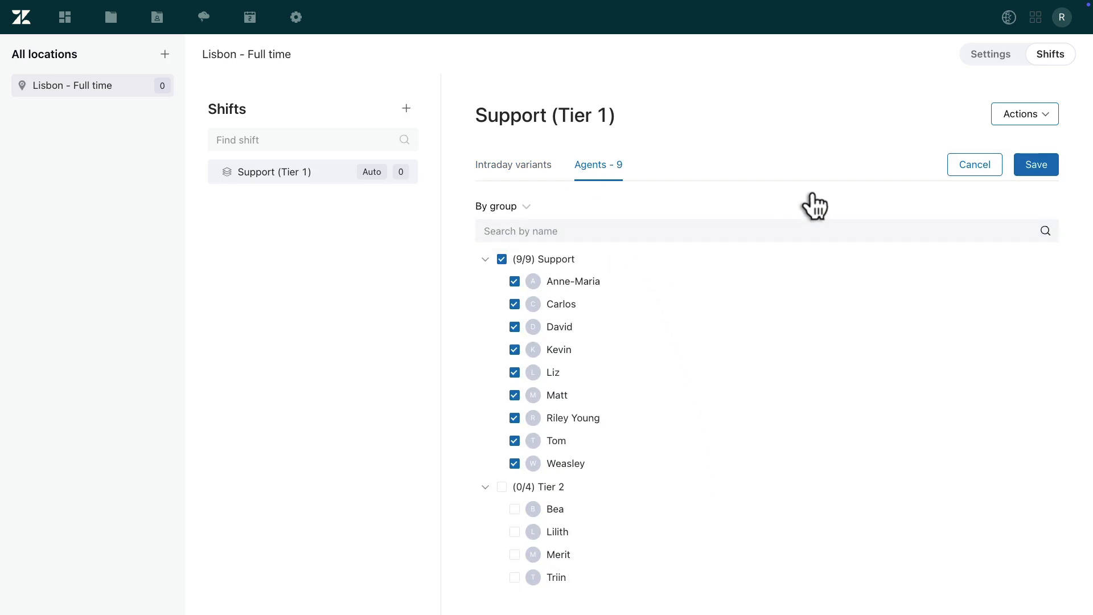
pyautogui.click(1031, 168)
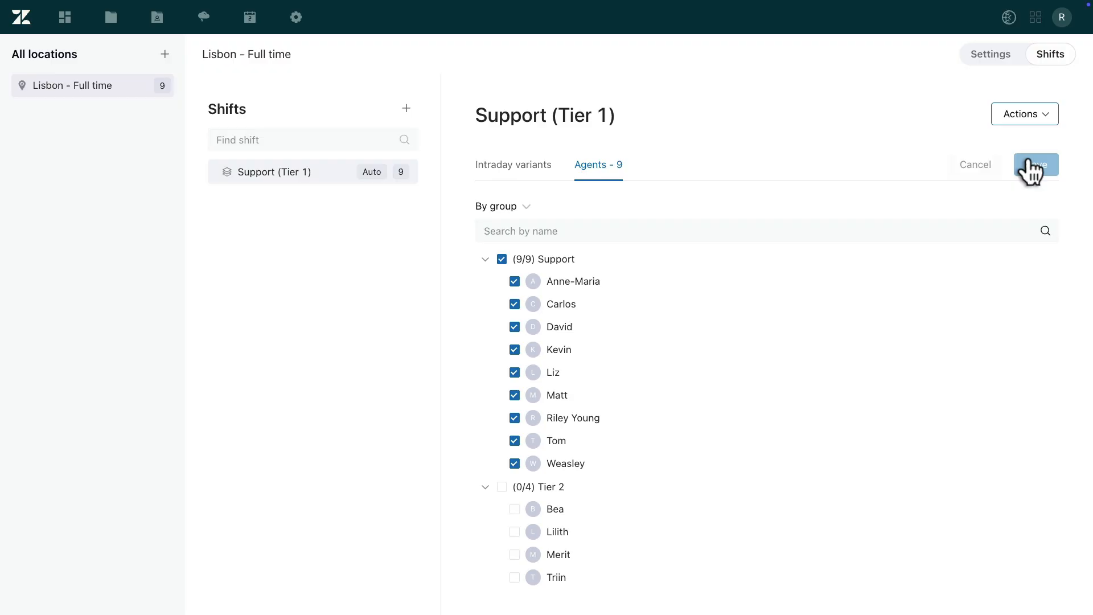
# Add a fixed shift named "Tier 2 Morning" to the Lisbon - Full time location.
pyautogui.click(406, 107)
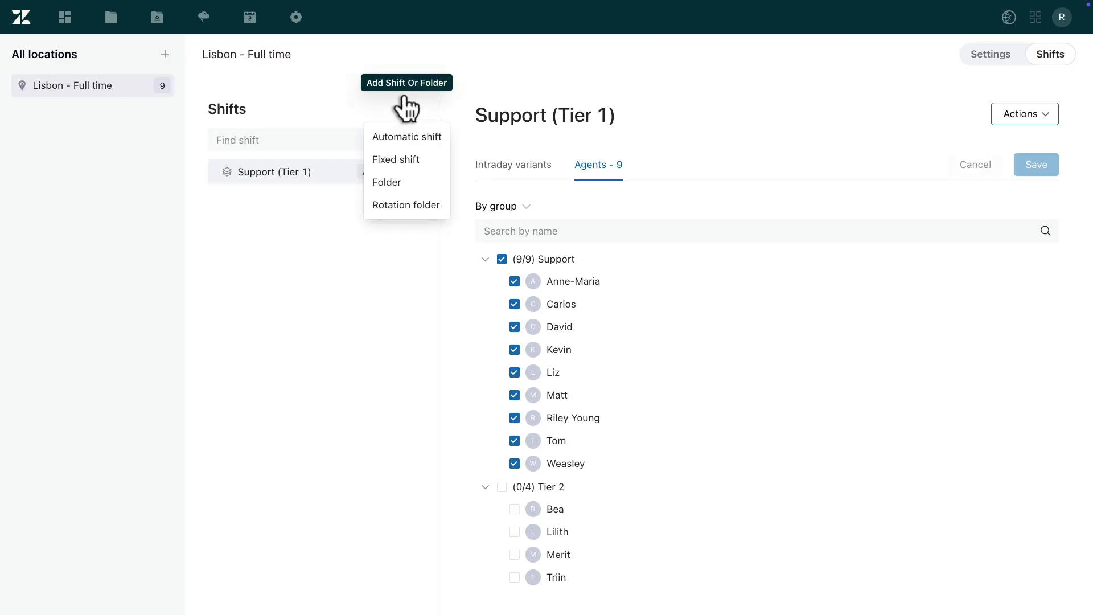
pyautogui.click(406, 143)
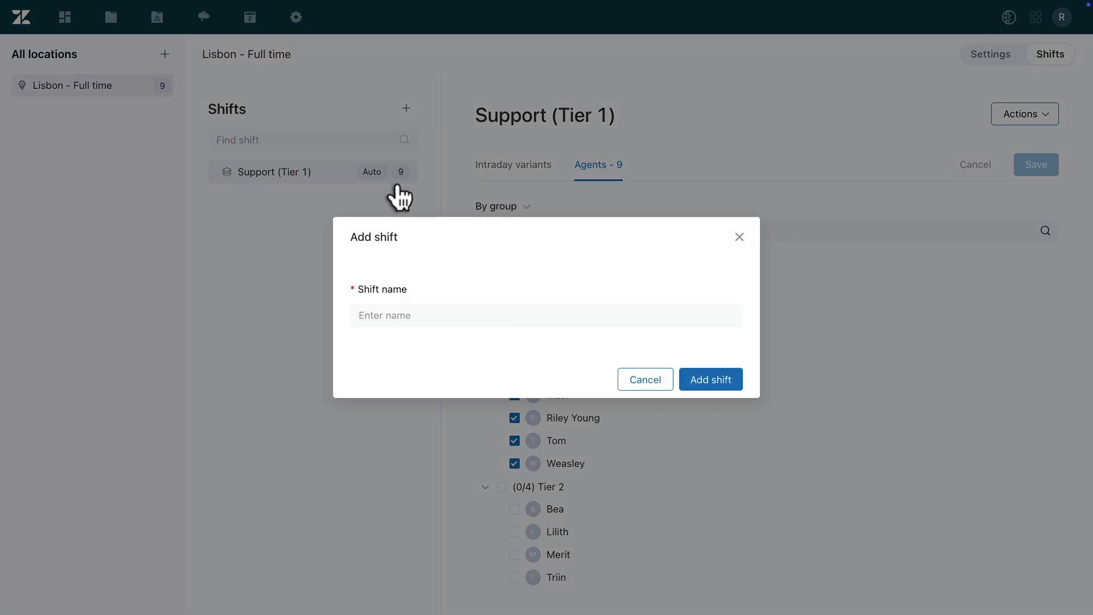
pyautogui.click(370, 315)
pyautogui.write('Tier')
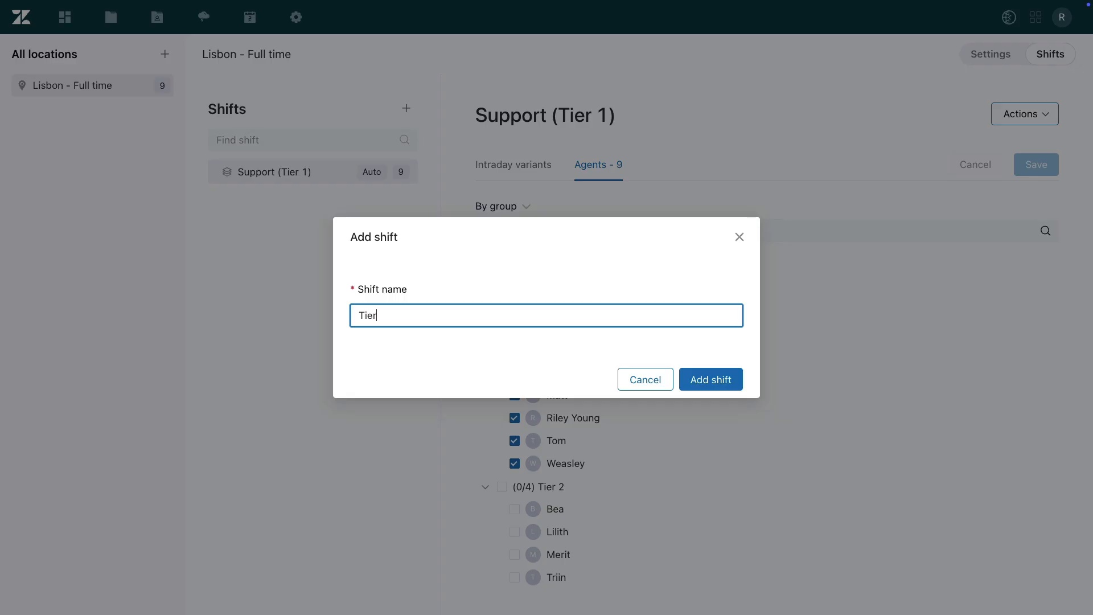
pyautogui.write(' 2 Morning')
pyautogui.click(696, 373)
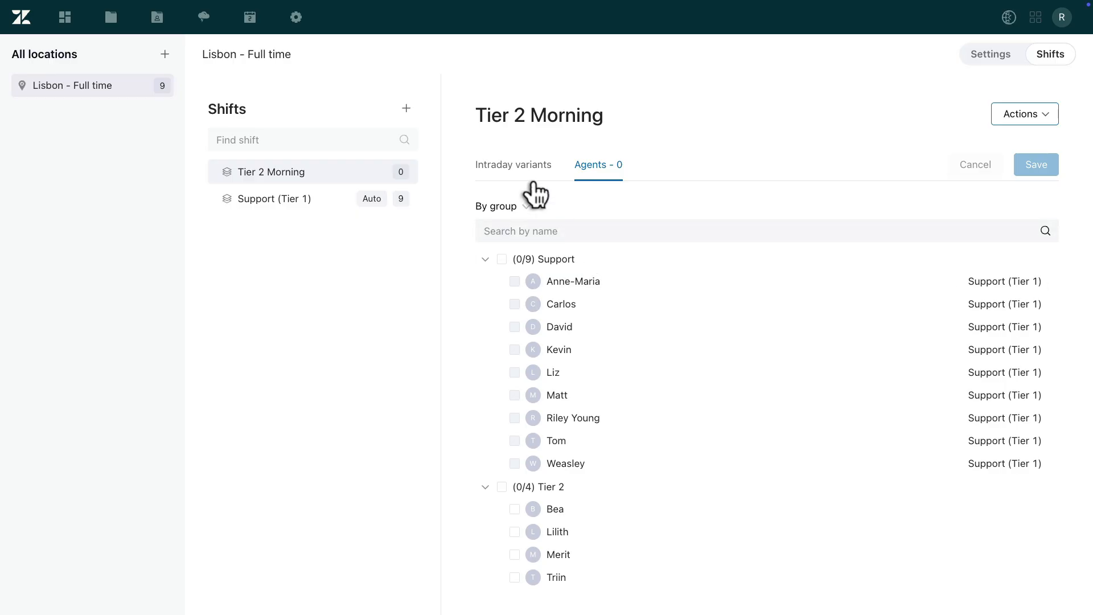
# Start an intraday variant for the shift named "Morning Shift" with Monday to Friday as working days.
pyautogui.click(521, 166)
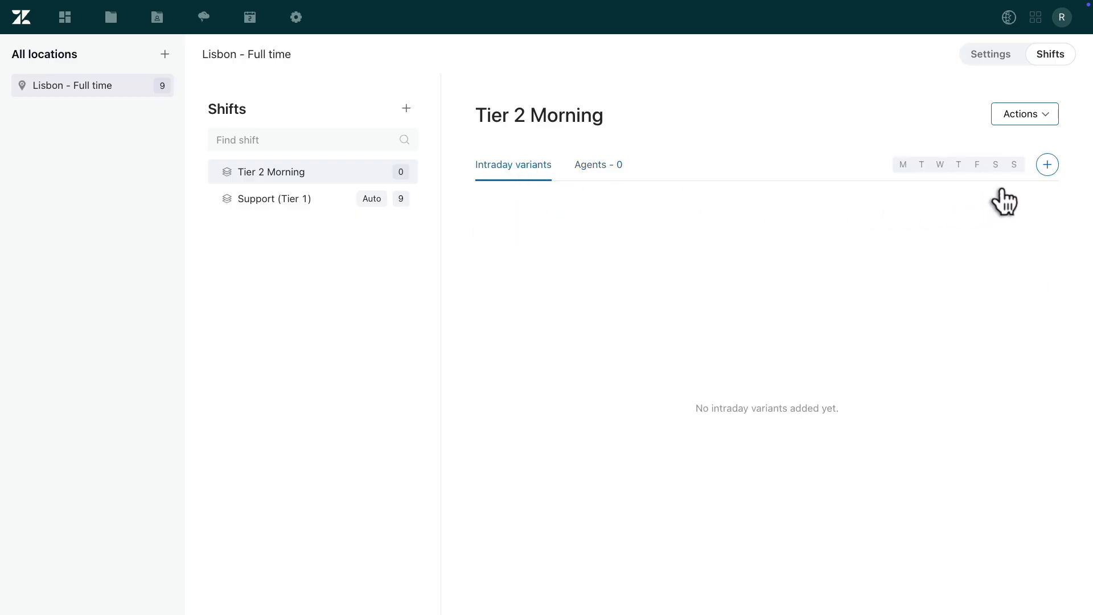
pyautogui.click(1047, 165)
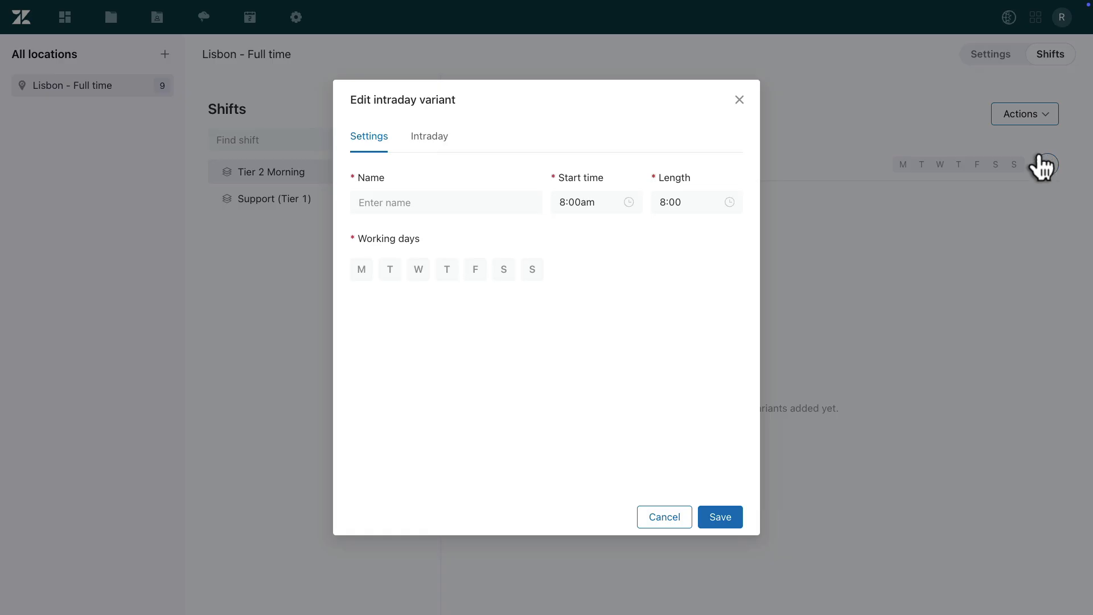
pyautogui.click(386, 204)
pyautogui.write('Morning Shift')
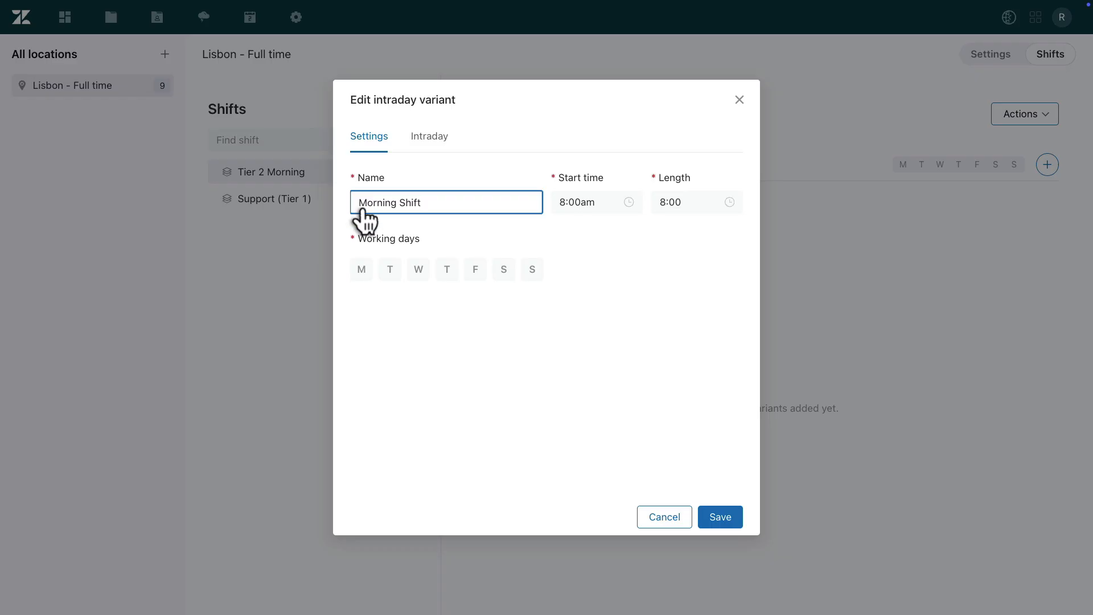
pyautogui.click(362, 268)
pyautogui.click(393, 265)
pyautogui.click(419, 265)
pyautogui.click(447, 265)
pyautogui.click(471, 267)
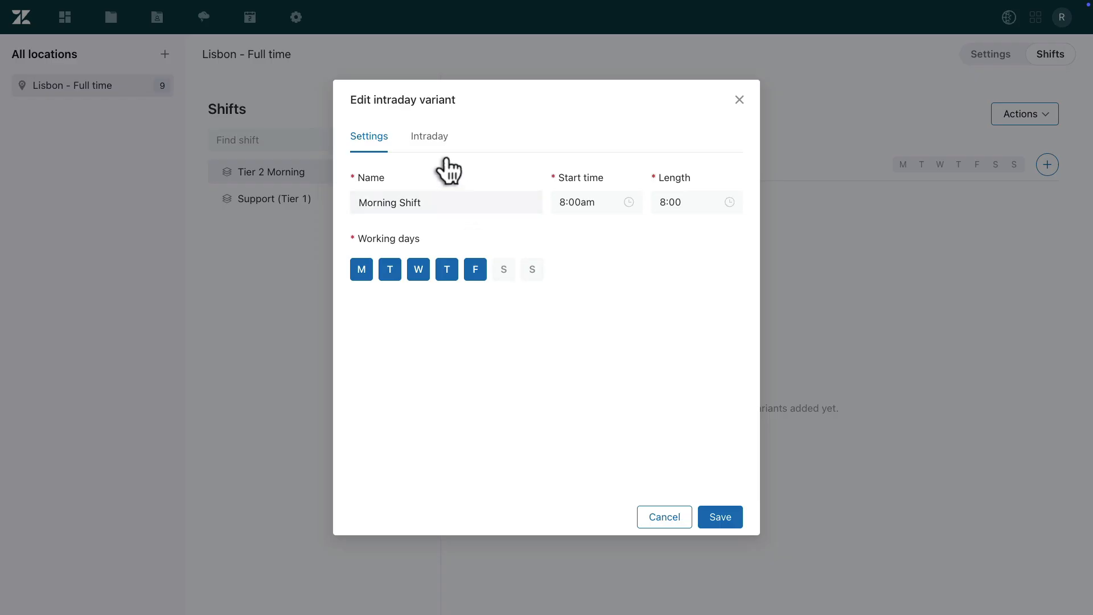
# Add a Lunch Break and a 0:30 Backoffice Tasks entry between shift hours 7:30 and 8:00 to the layout, and save the variant.
pyautogui.click(424, 130)
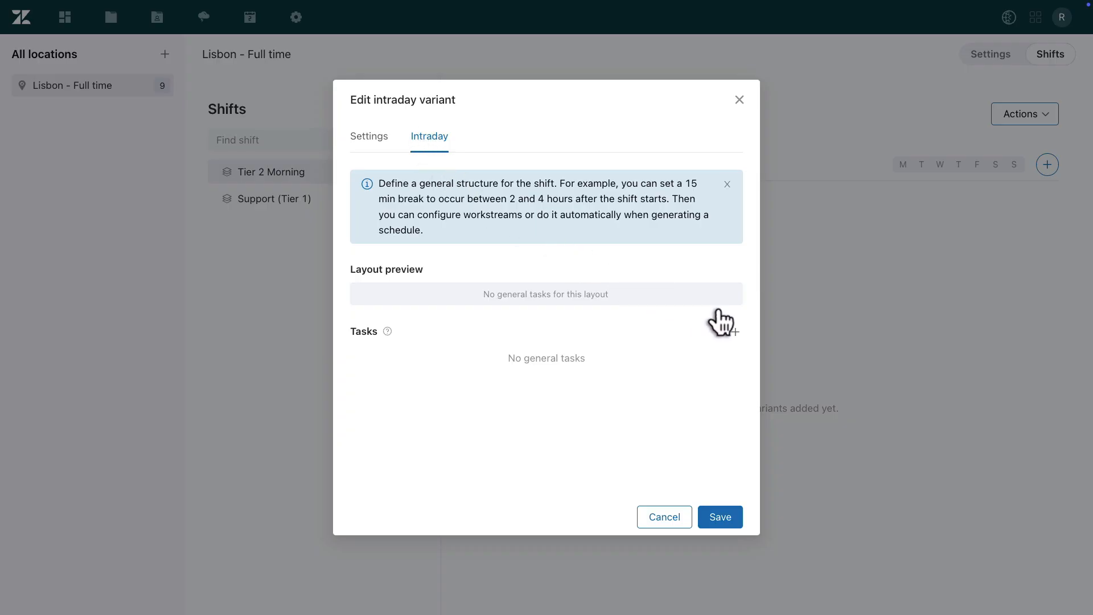
pyautogui.click(733, 330)
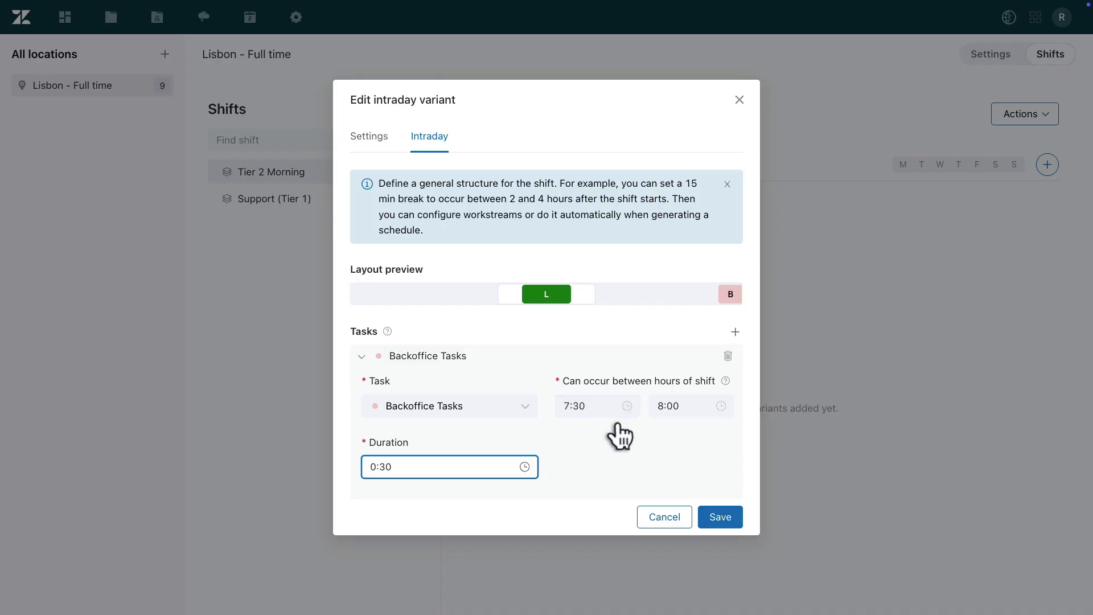
pyautogui.click(738, 513)
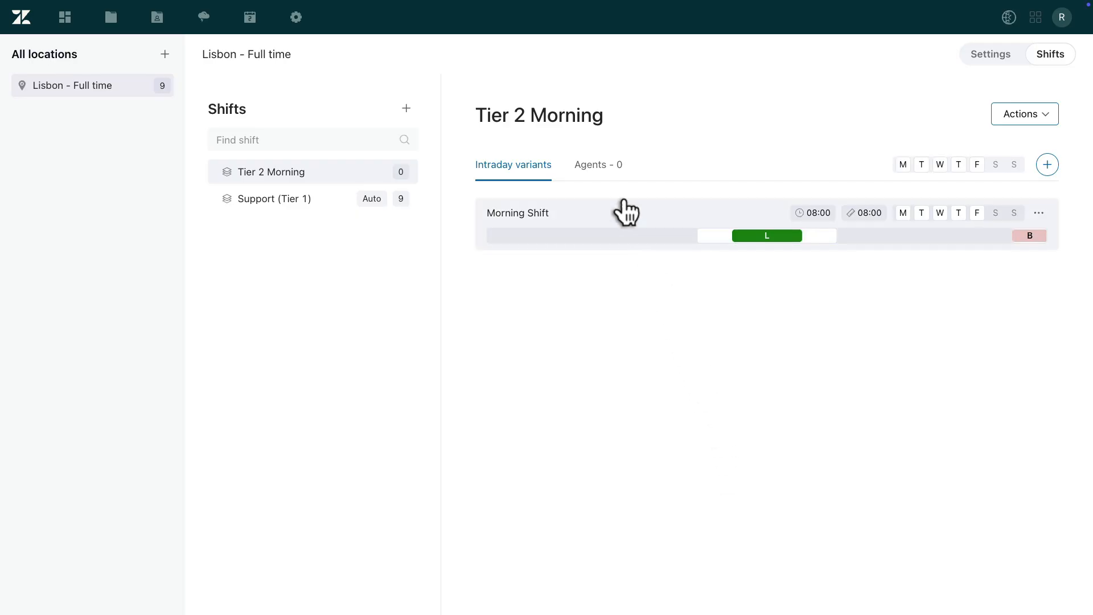
# Assign the first two agents of the Tier 2 group to the Tier 2 Morning shift and save.
pyautogui.click(597, 166)
pyautogui.click(515, 509)
pyautogui.click(515, 531)
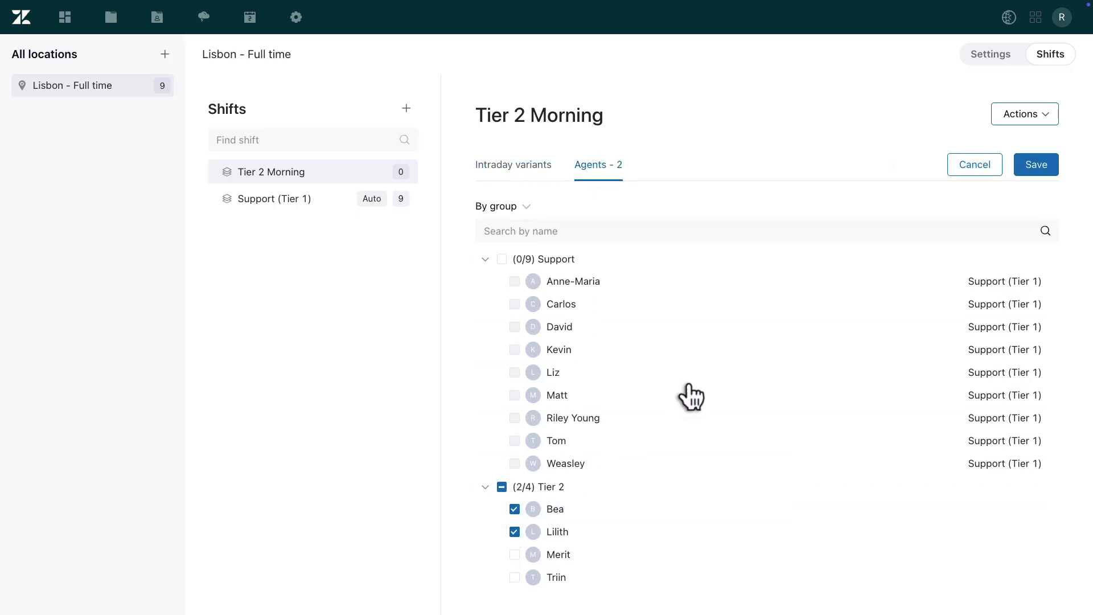
pyautogui.click(1026, 165)
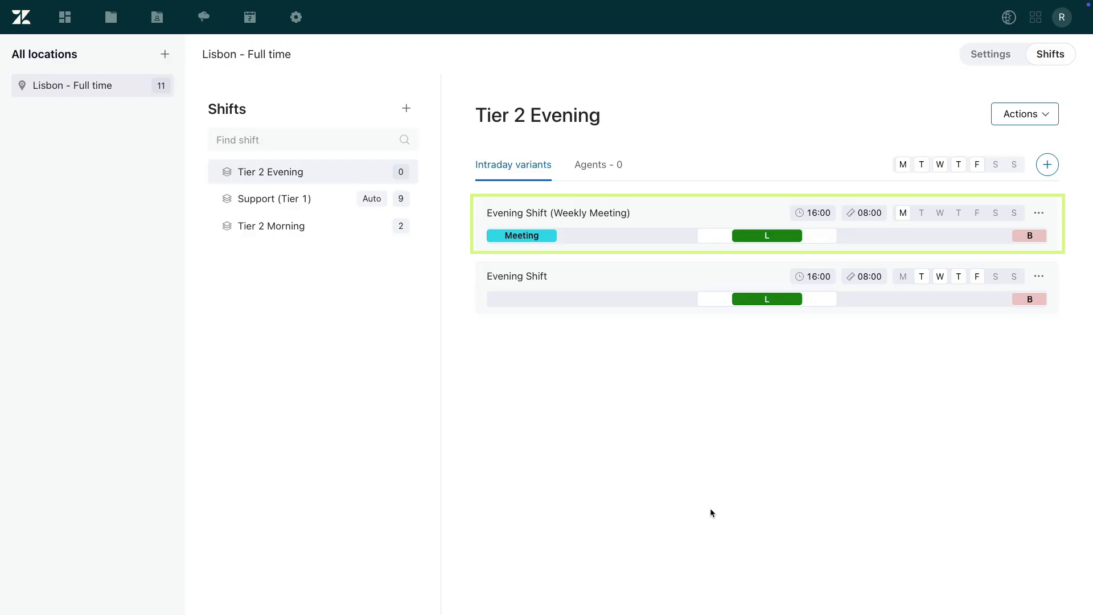
# Assign the two unassigned Tier 2 agents to the Tier 2 Evening shift, save, and return to its intraday variants.
pyautogui.click(584, 165)
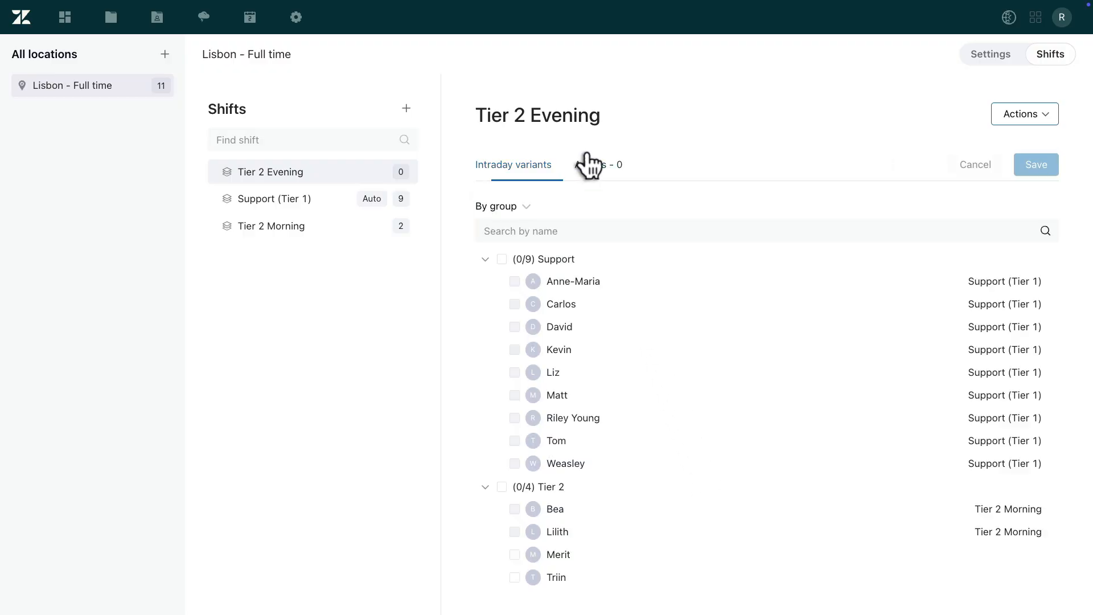
pyautogui.click(515, 554)
pyautogui.click(515, 577)
pyautogui.click(1035, 162)
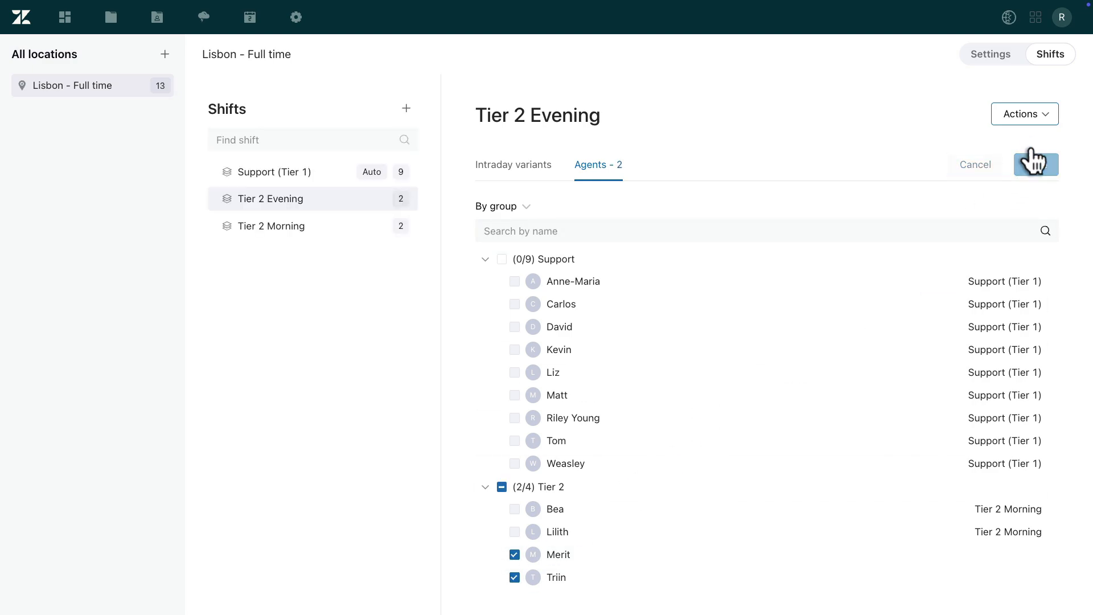
pyautogui.click(498, 165)
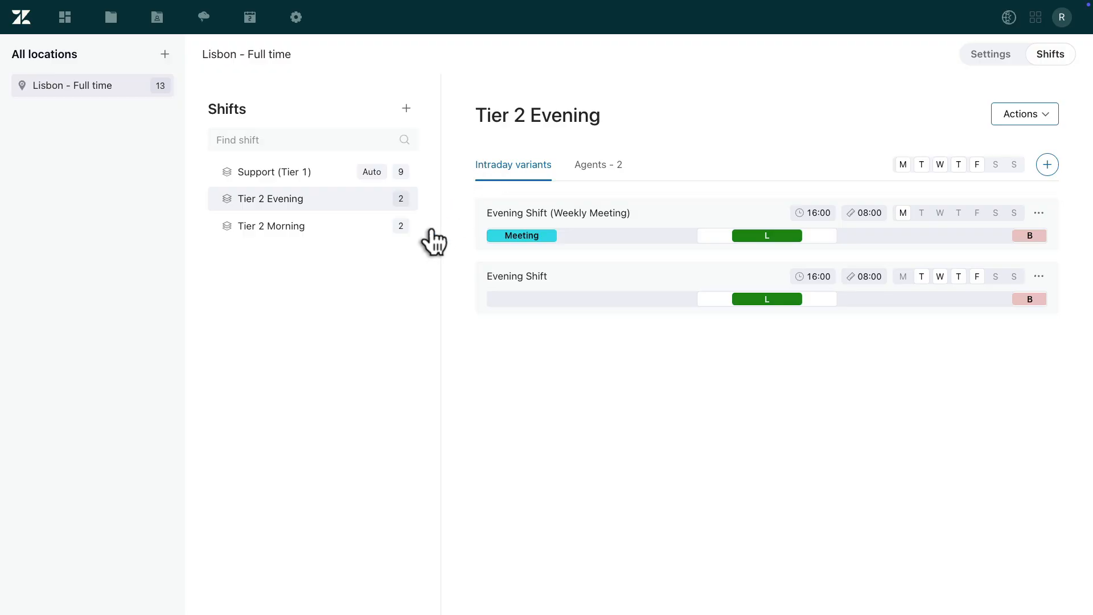
# Add a shift folder named "Tier 2 Rotations".
pyautogui.click(406, 108)
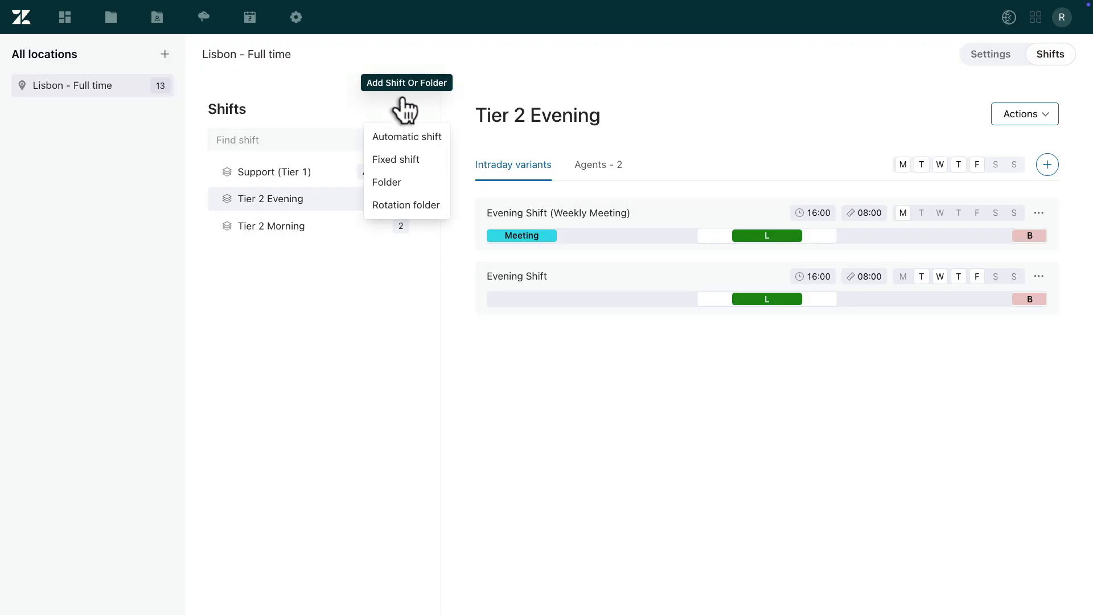
pyautogui.click(399, 181)
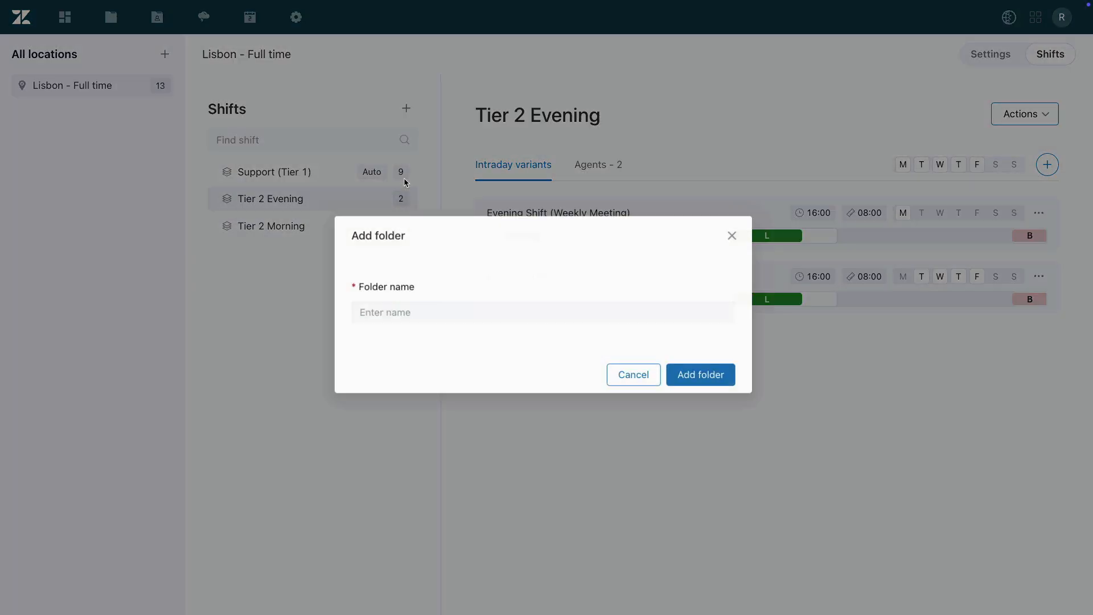
pyautogui.click(434, 312)
pyautogui.write('Tier 2 Rotations')
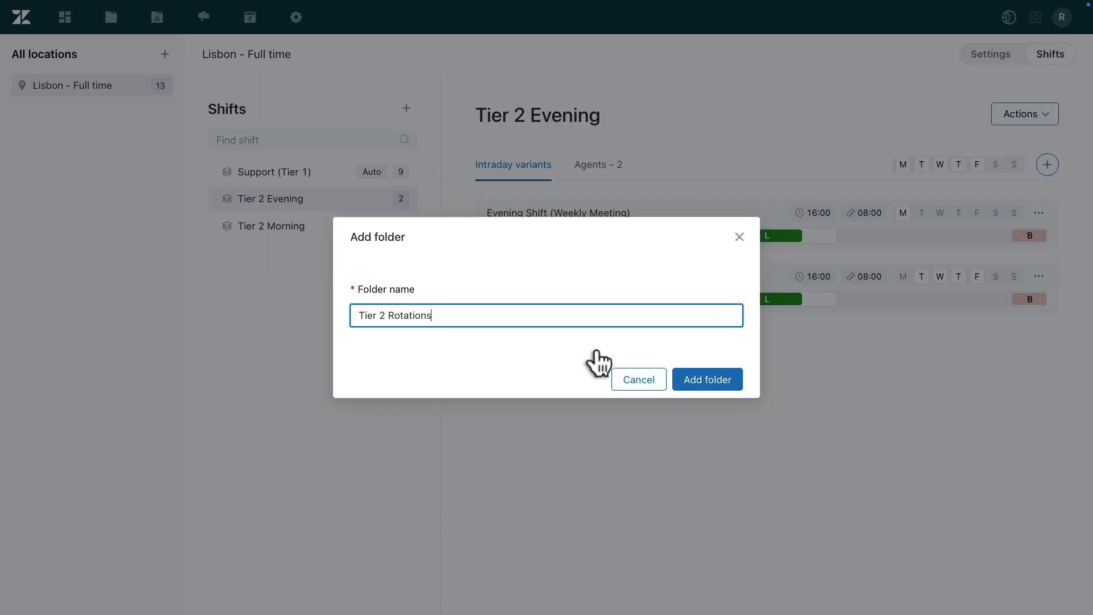
pyautogui.click(689, 377)
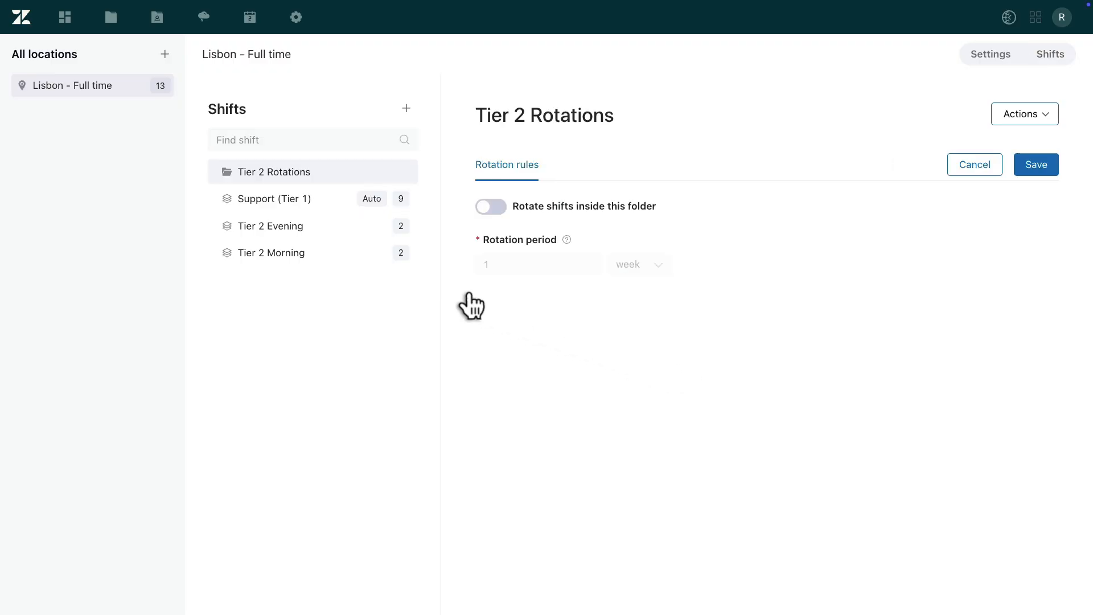
# Move the Tier 2 Morning and Tier 2 Evening shifts into the Tier 2 Rotations folder and expand it.
pyautogui.moveTo(320, 253); pyautogui.dragTo(313, 182)
pyautogui.moveTo(303, 226); pyautogui.dragTo(289, 164)
pyautogui.click(215, 169)
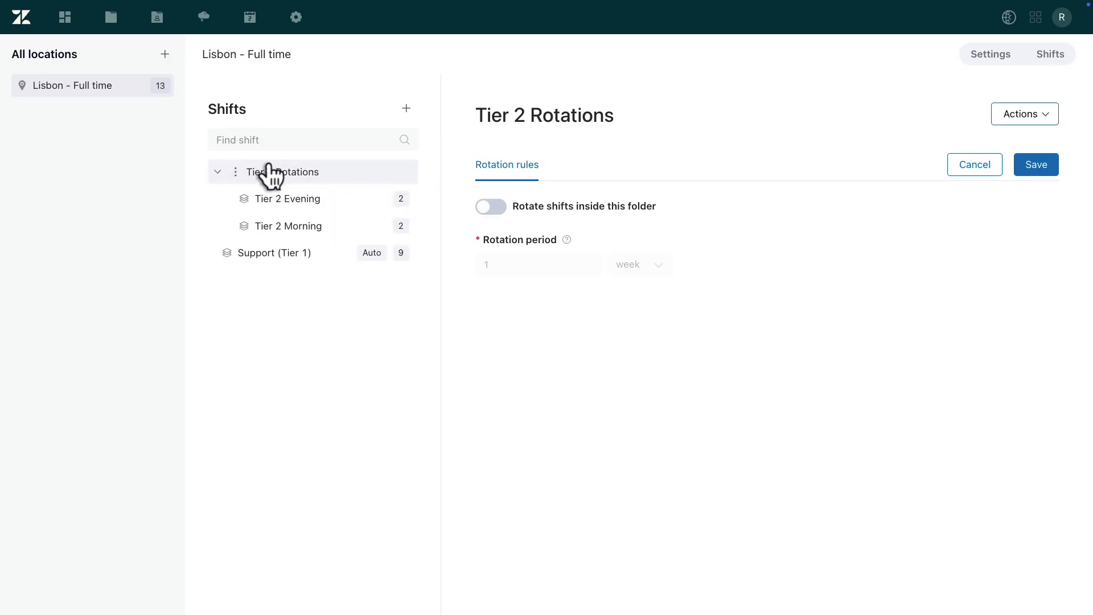
# Turn on shift rotation for the Tier 2 Rotations folder, check the rotation preview, and save the rules.
pyautogui.click(481, 206)
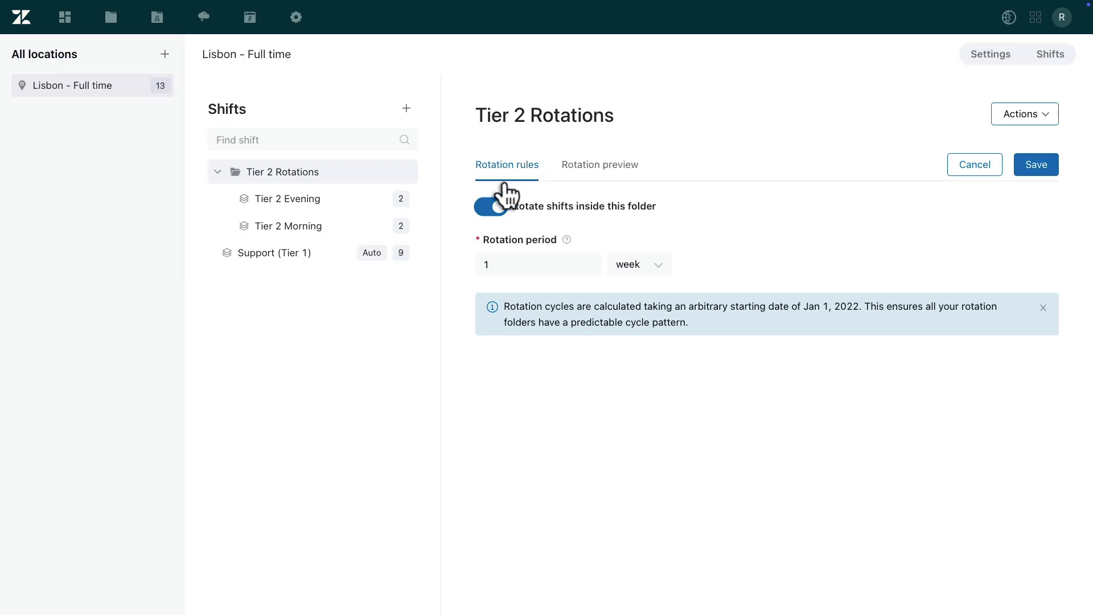
pyautogui.click(571, 164)
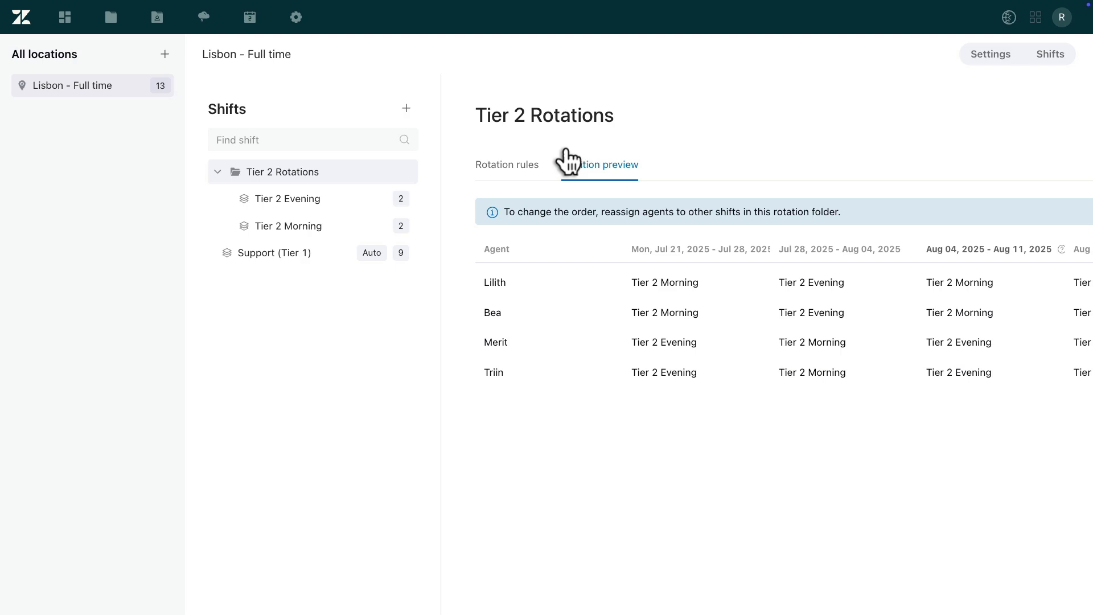
pyautogui.click(524, 163)
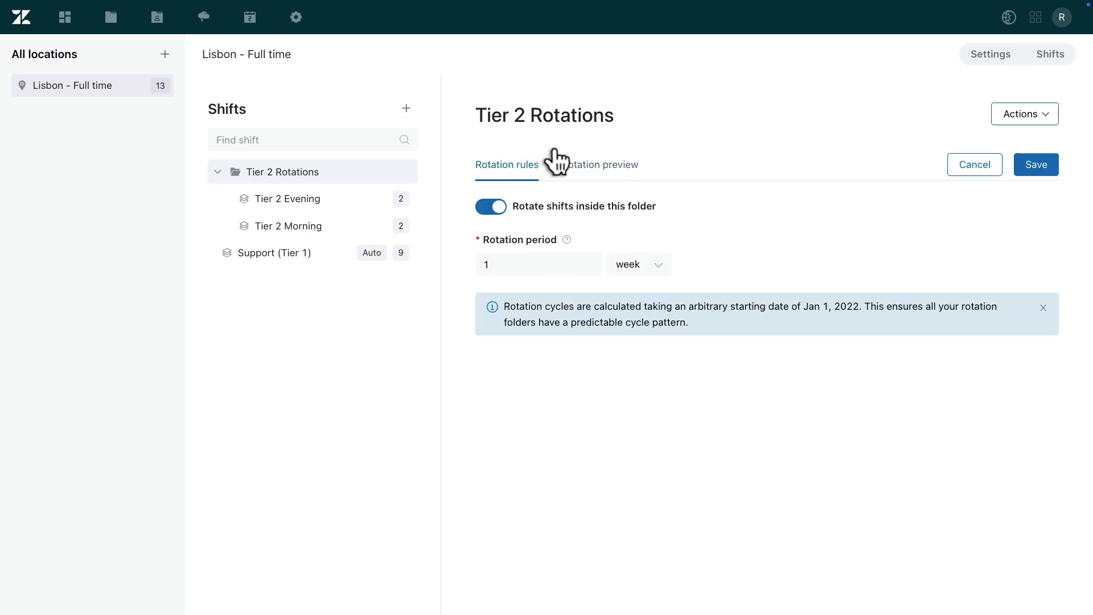
pyautogui.click(1048, 166)
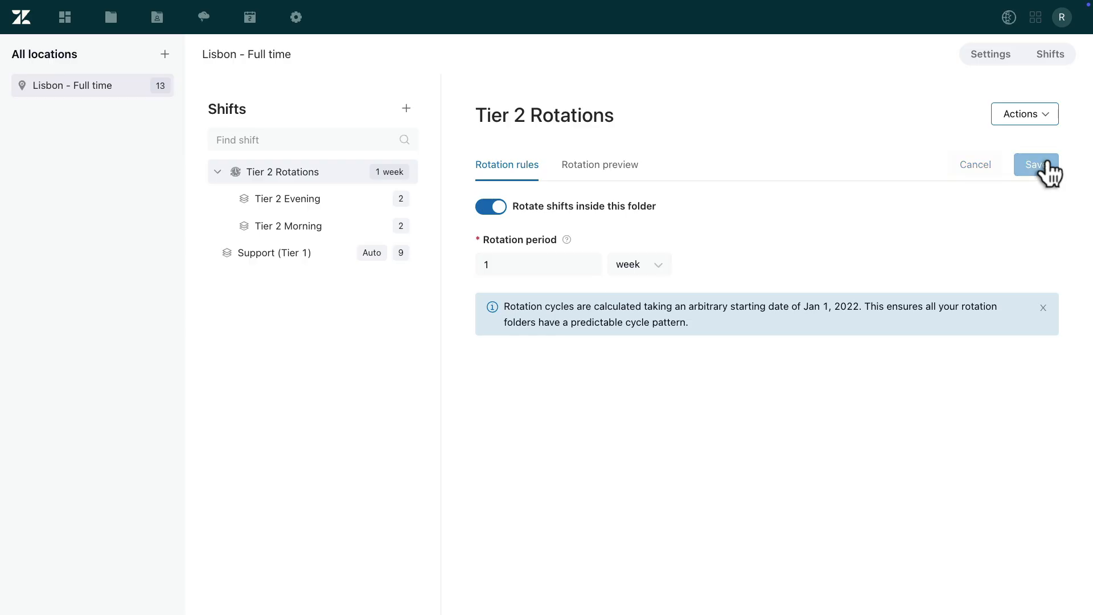
# Examine the management options offered for the rotation folder, the Tier 2 Evening shift, its weekly meeting variant and the Lisbon location.
pyautogui.click(1039, 115)
pyautogui.click(1041, 117)
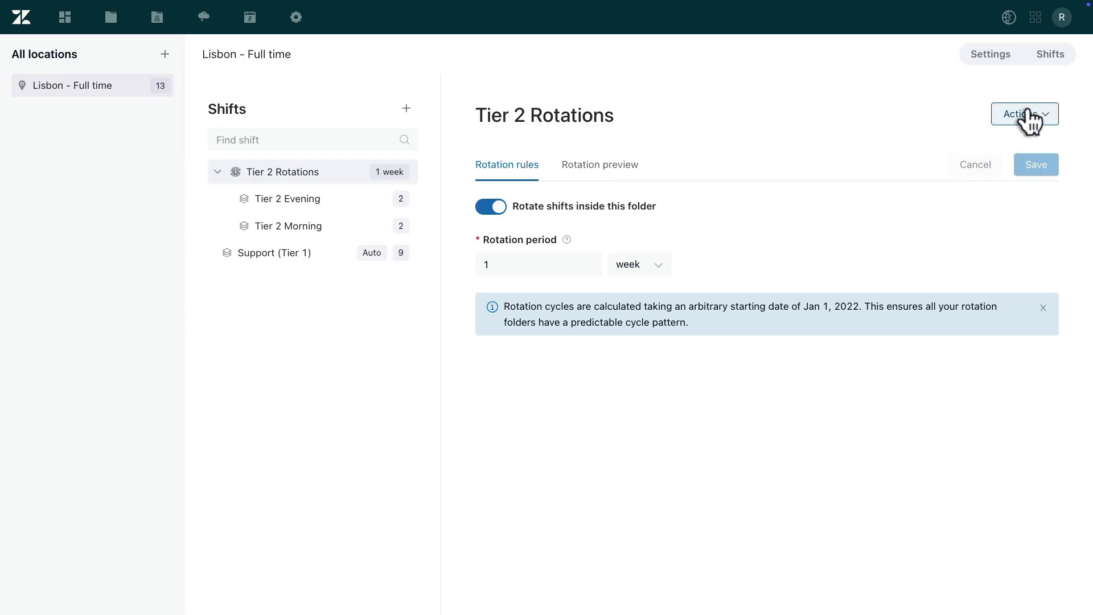
pyautogui.click(347, 197)
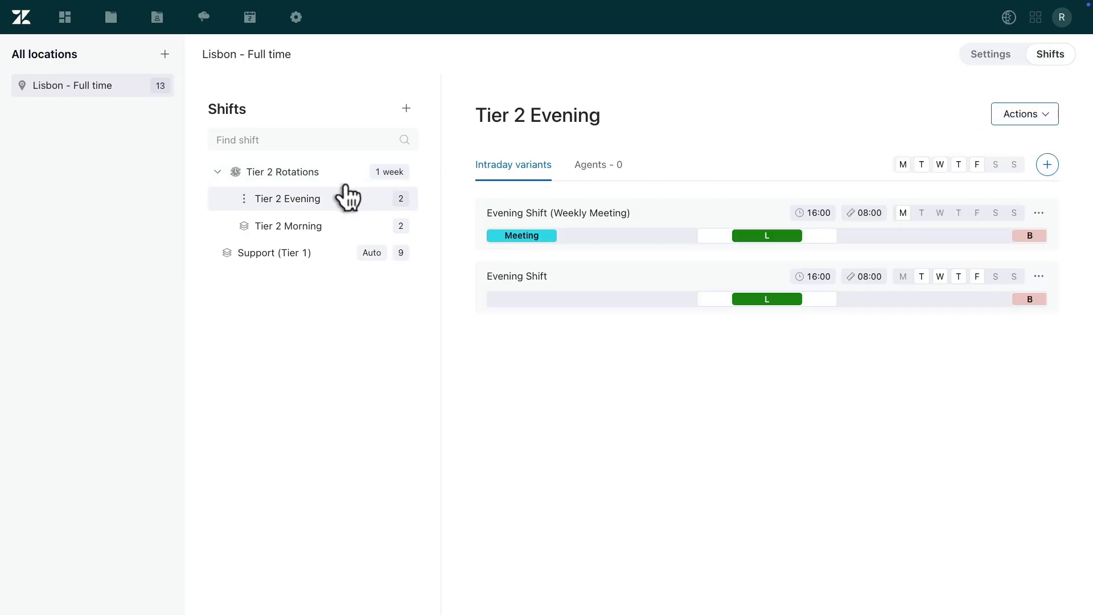
pyautogui.click(1011, 114)
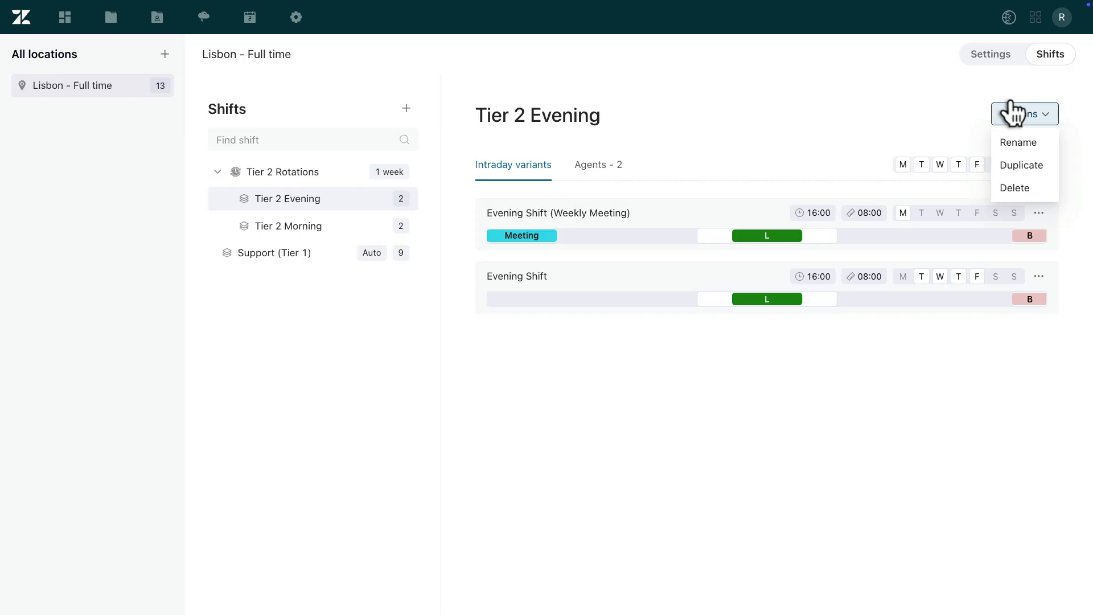
pyautogui.click(1010, 114)
pyautogui.click(1038, 212)
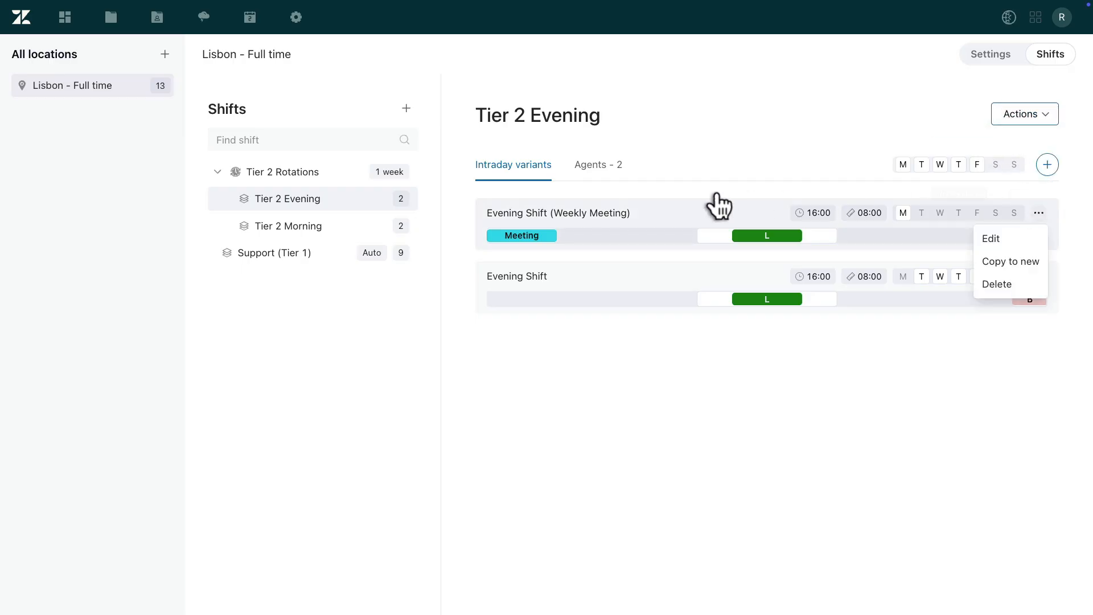
pyautogui.click(243, 197)
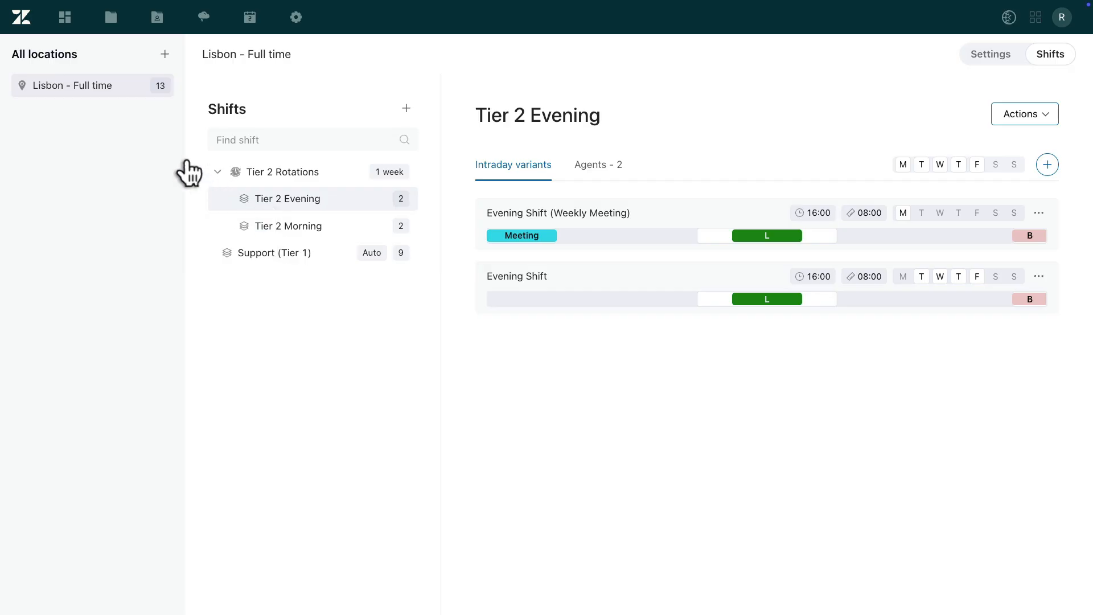
pyautogui.rightClick(20, 77)
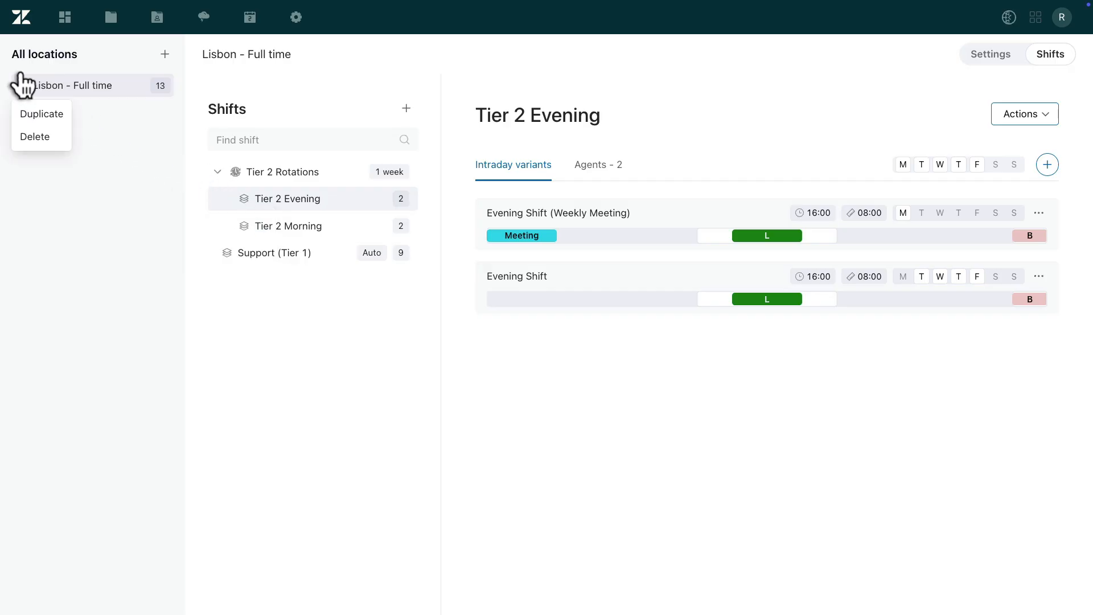